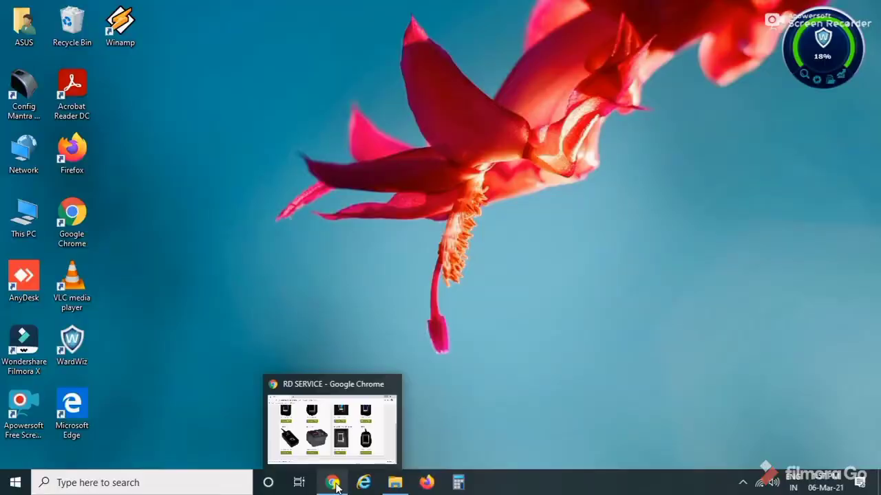
# Switch to Google Chrome and open the downloaded CSD200RDService.zip archive from the downloads list
pyautogui.click(333, 485)
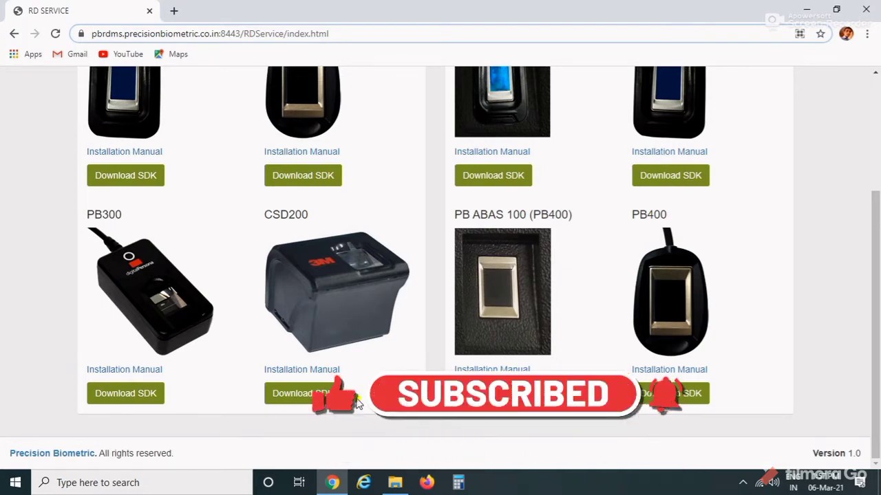
pyautogui.scroll(1, 368, 353)
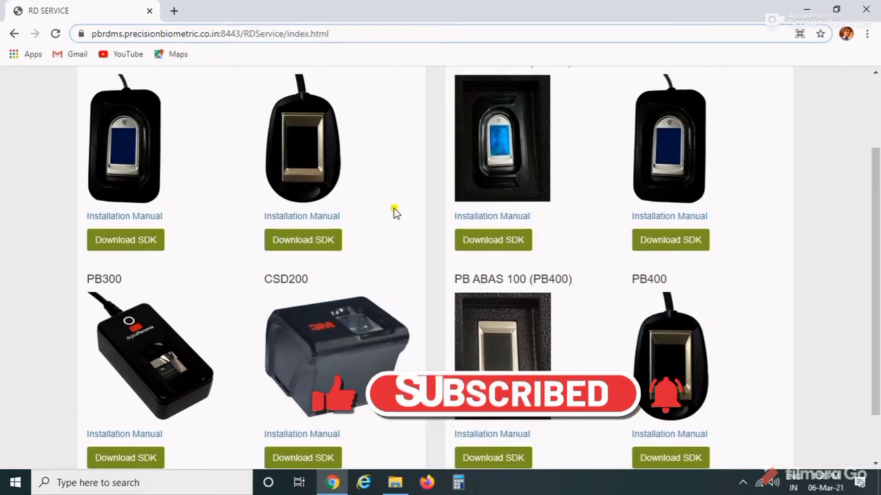
pyautogui.scroll(-1, 352, 348)
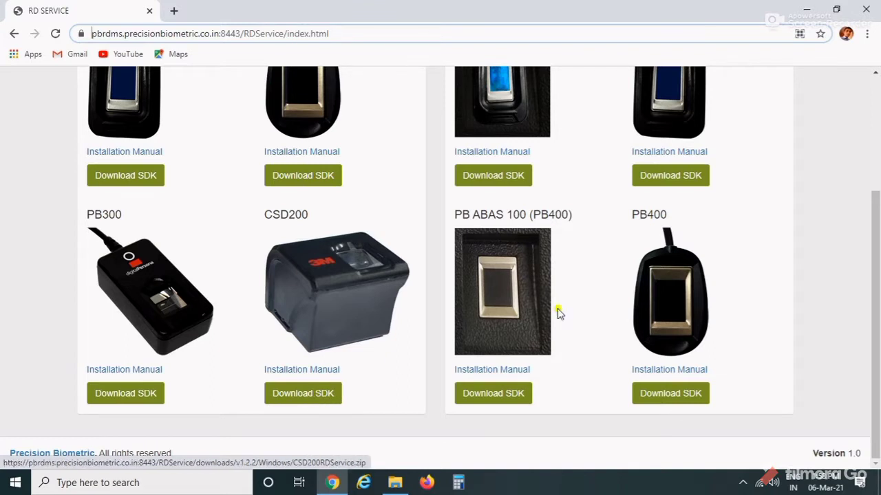
pyautogui.click(865, 36)
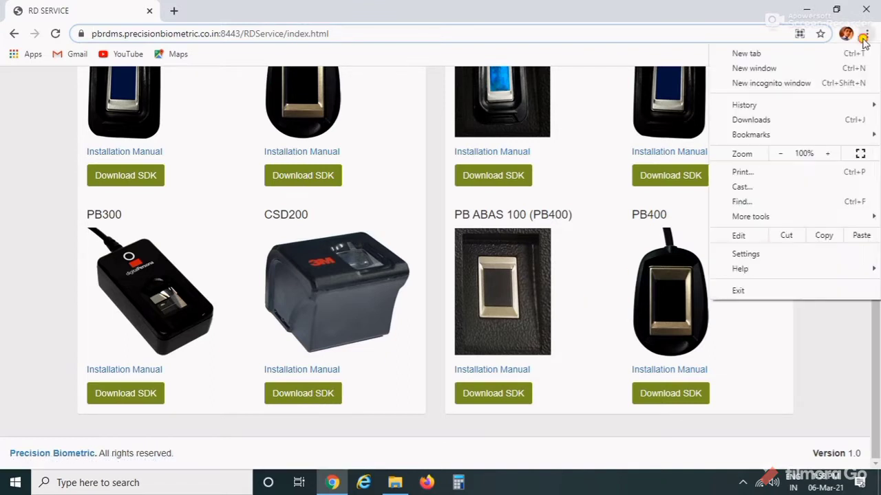
pyautogui.click(779, 122)
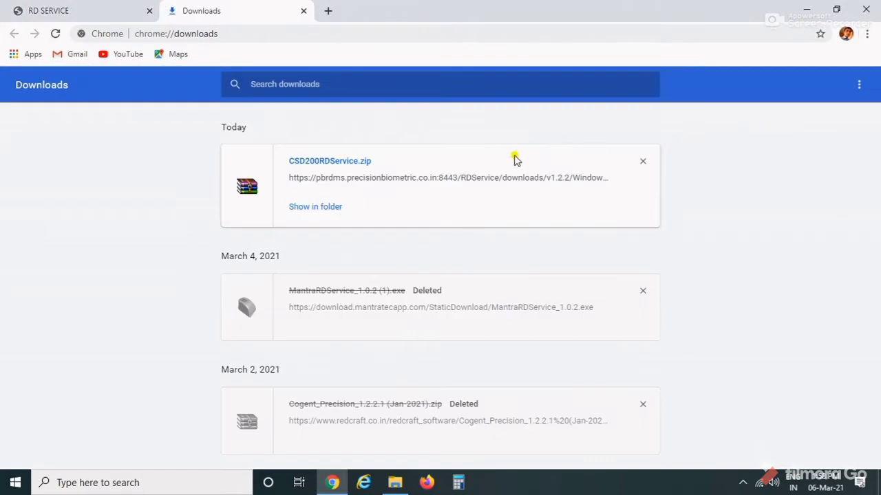
pyautogui.doubleClick(335, 165)
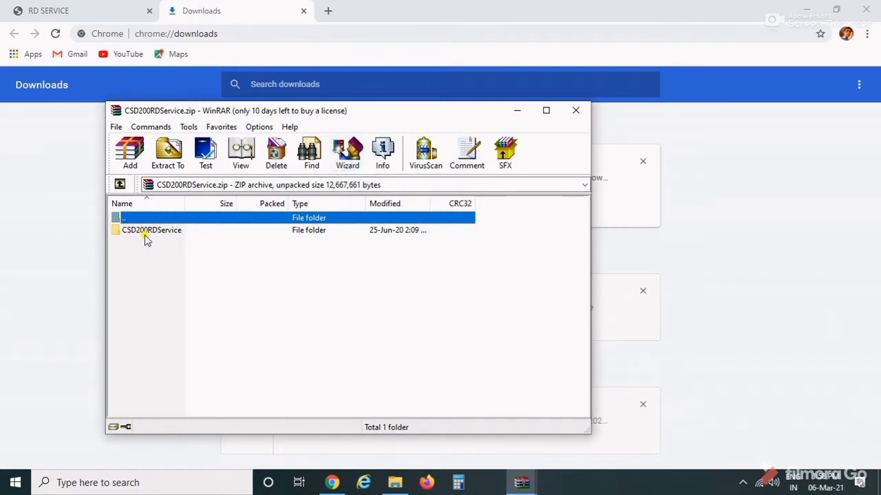
# Install the Precision-CSD200 scanner driver from the archive's Drivers folder to the default location, completing the device driver wizard
pyautogui.doubleClick(167, 233)
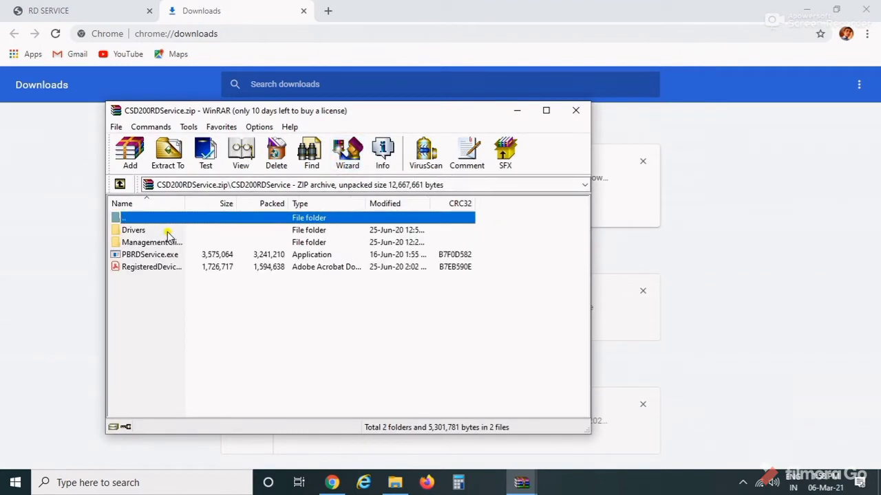
pyautogui.doubleClick(151, 232)
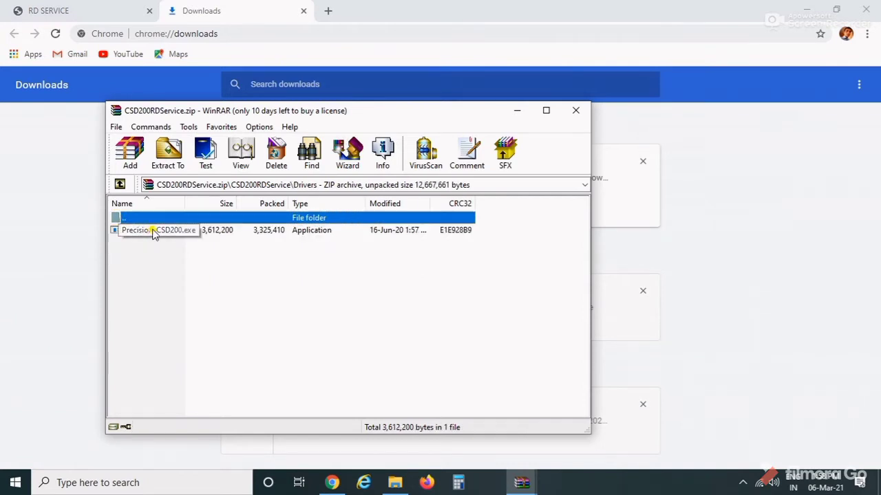
pyautogui.doubleClick(154, 231)
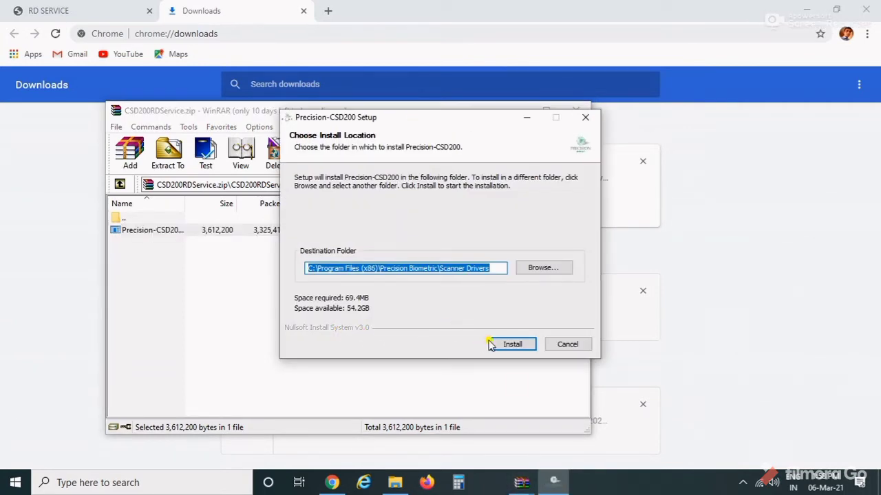
pyautogui.click(511, 344)
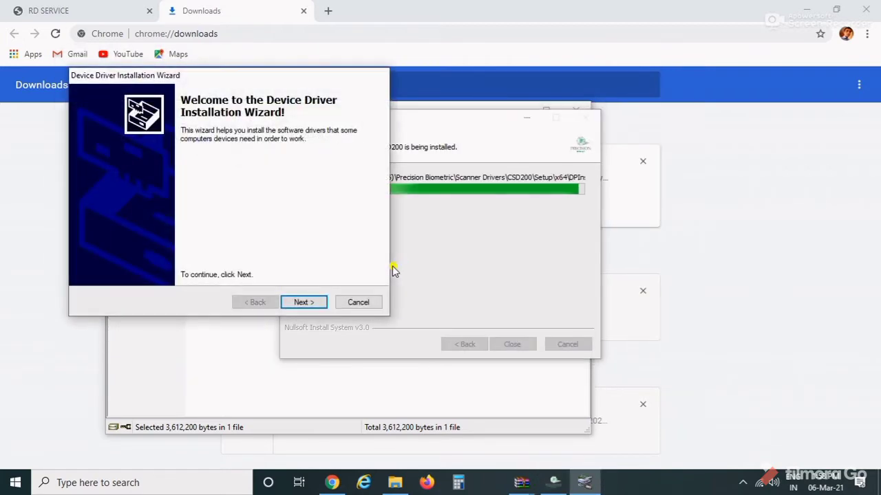
pyautogui.click(301, 303)
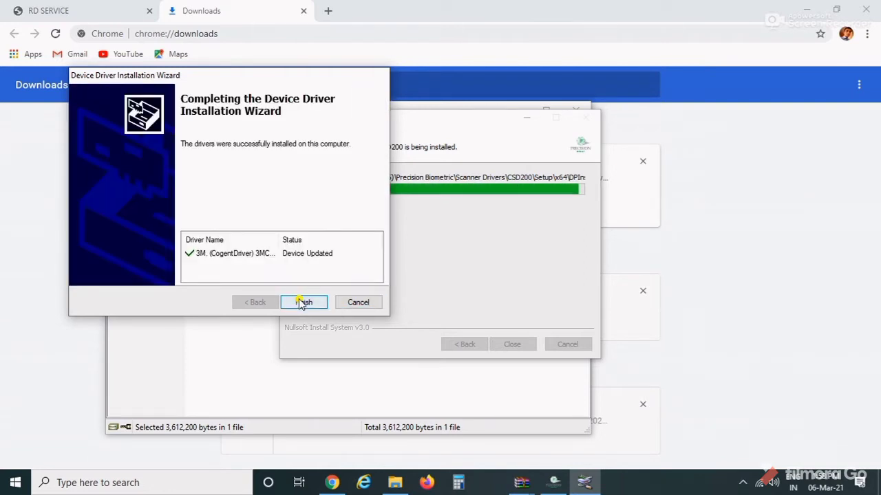
pyautogui.click(306, 303)
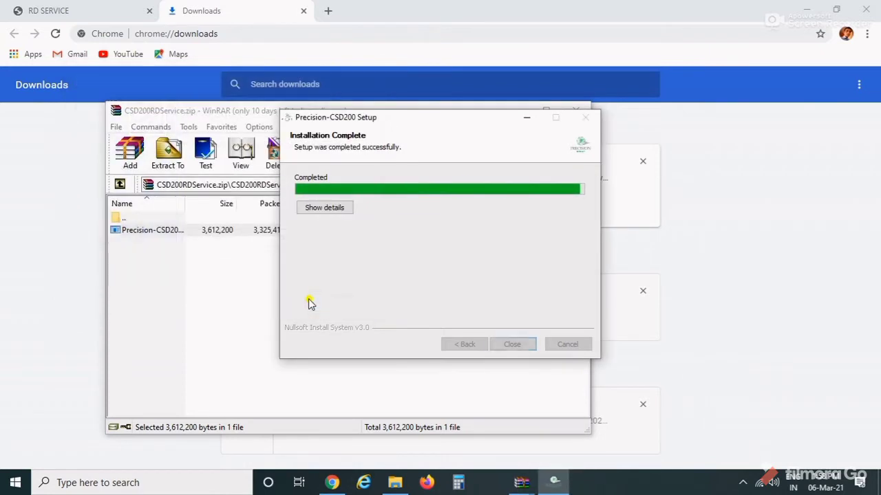
pyautogui.click(513, 344)
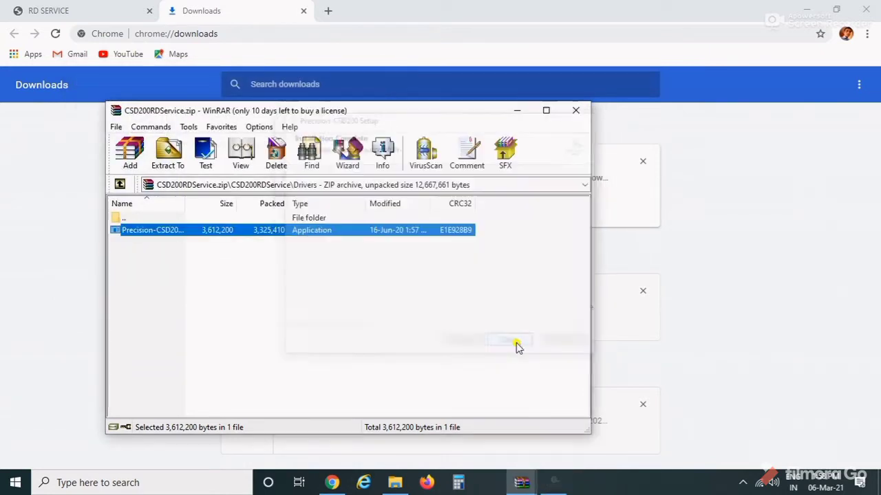
# Install Precision-ManagementClient from the archive's ManagementClient folder to the default location
pyautogui.click(119, 184)
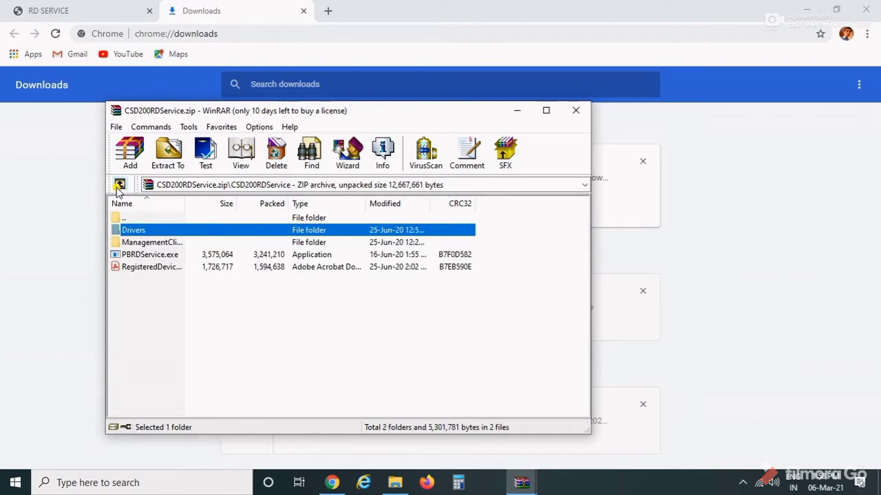
pyautogui.doubleClick(143, 243)
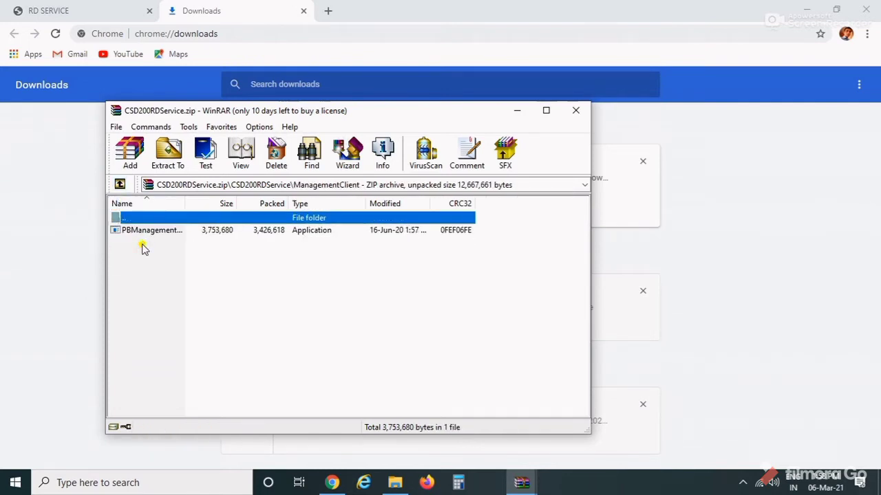
pyautogui.doubleClick(145, 232)
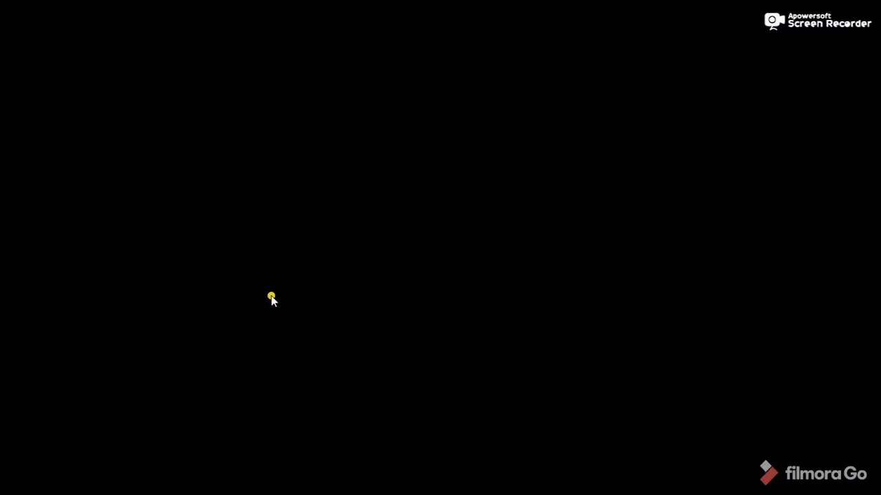
pyautogui.click(271, 298)
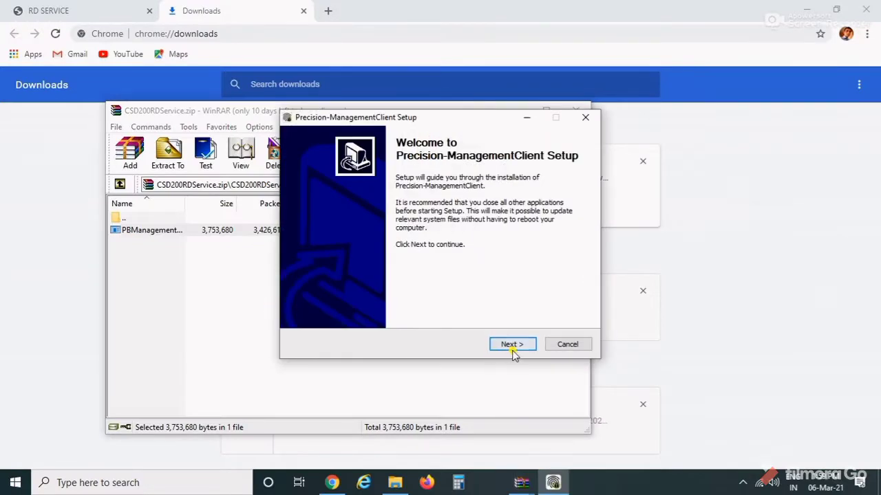
pyautogui.click(511, 346)
pyautogui.click(512, 346)
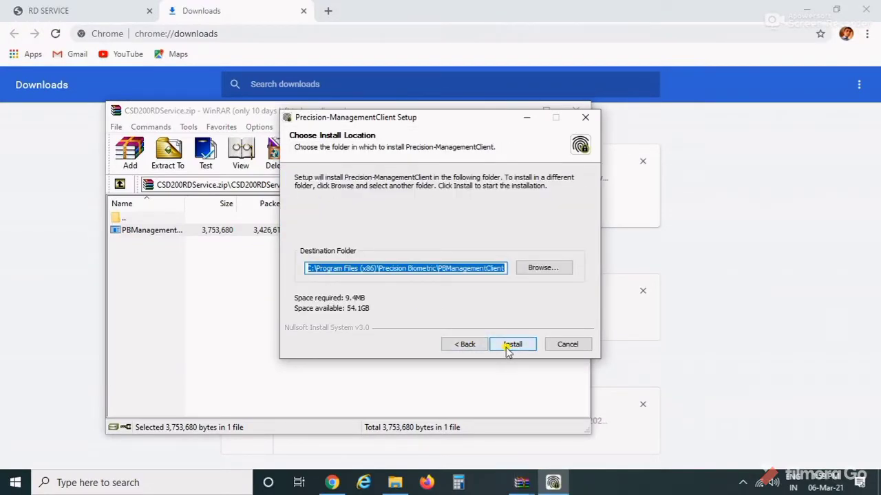
pyautogui.click(508, 346)
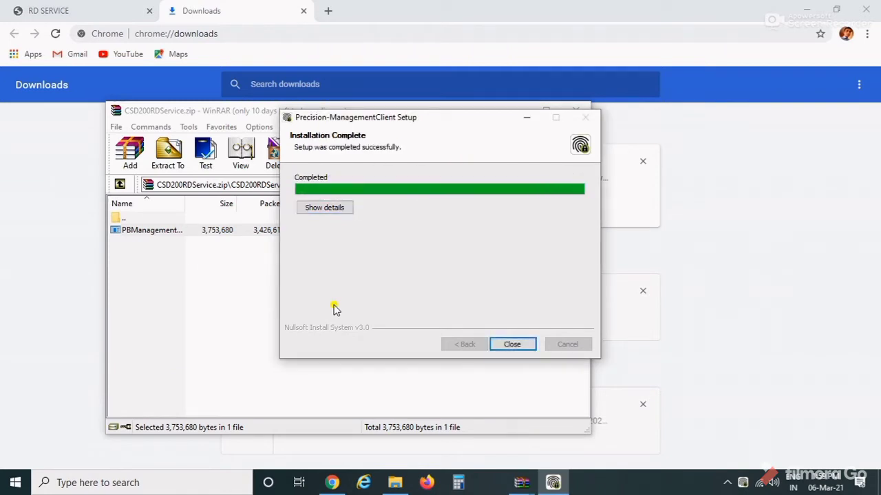
pyautogui.click(510, 343)
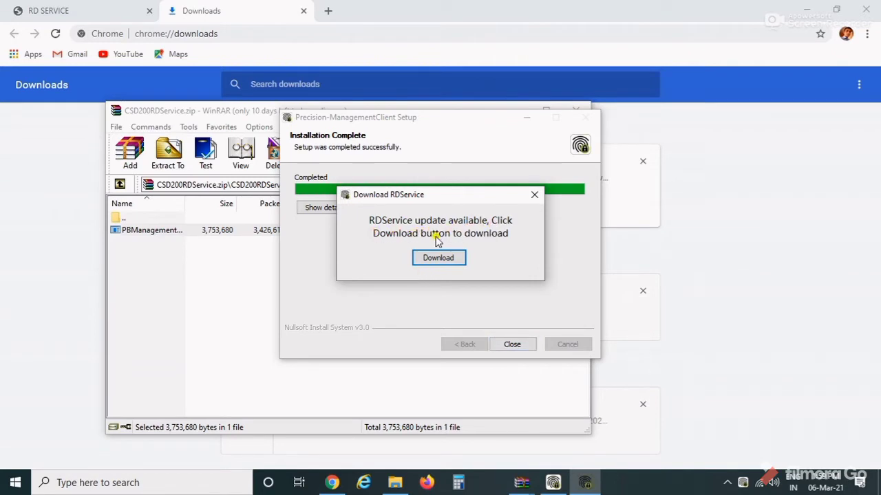
# Download the offered RDService update to the Desktop and close the Precision-ManagementClient setup
pyautogui.click(439, 260)
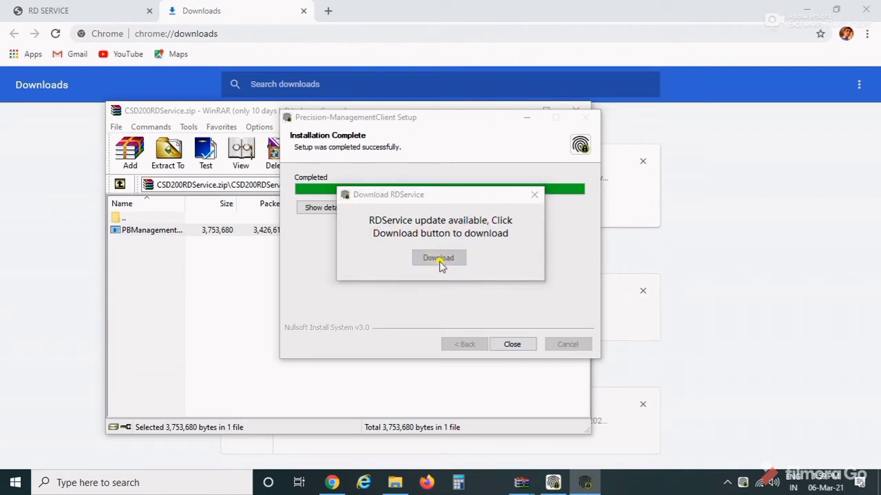
pyautogui.click(458, 321)
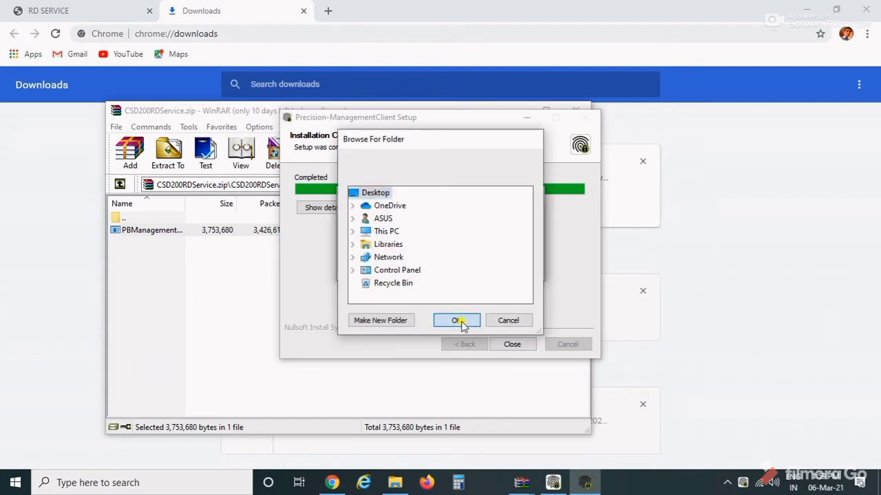
pyautogui.click(514, 344)
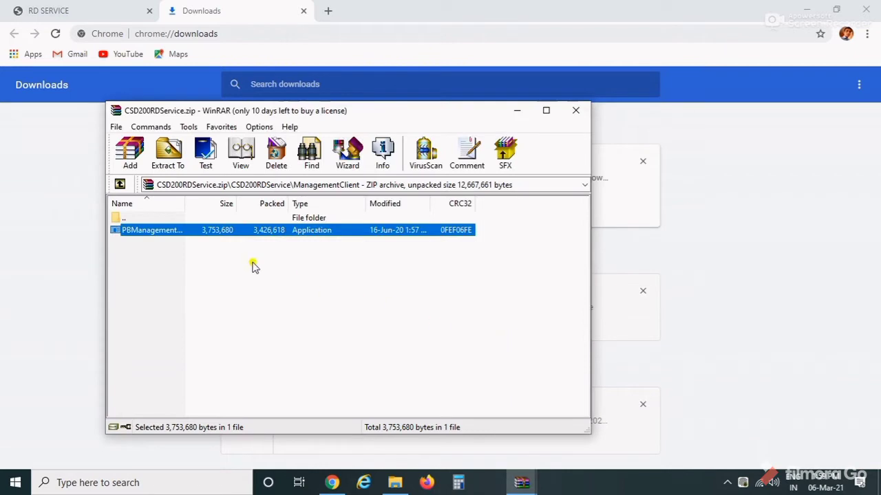
# Install Precision-RDService from PBRDService.exe to the default location, accepting the license and approving the Precision-CA root certificate's deletion and reinstallation
pyautogui.click(120, 186)
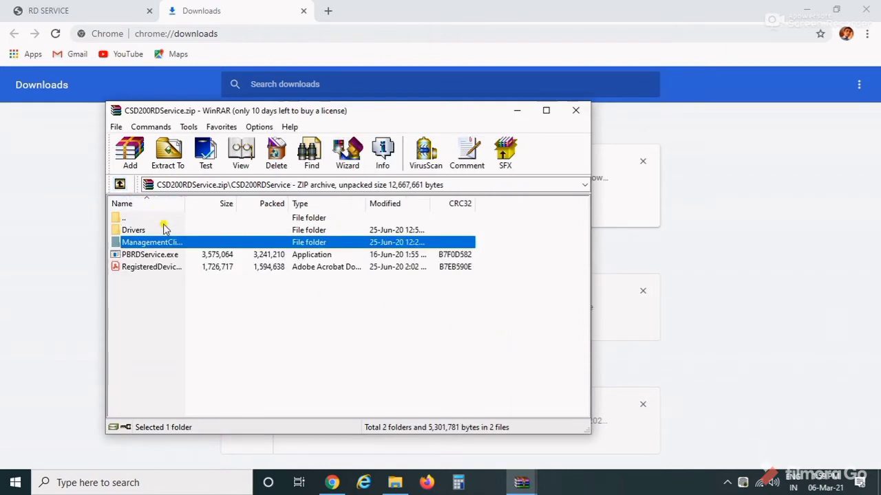
pyautogui.click(150, 256)
pyautogui.doubleClick(151, 258)
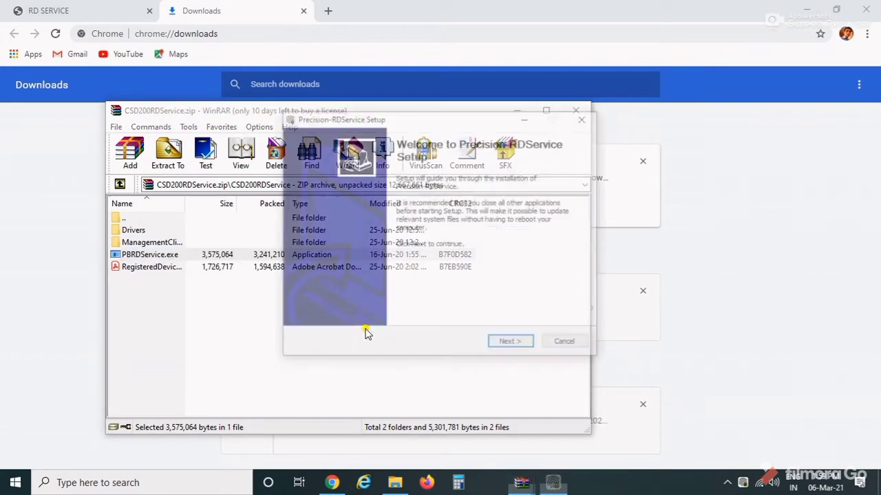
pyautogui.click(510, 346)
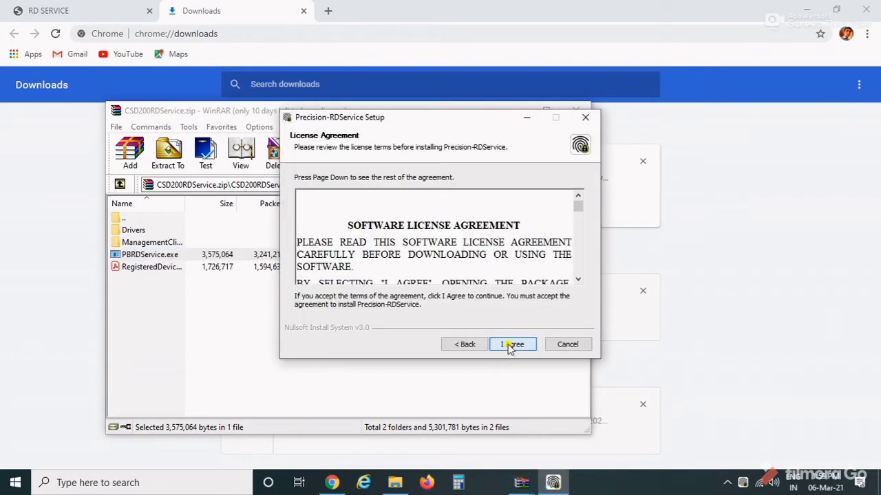
pyautogui.click(509, 346)
pyautogui.click(505, 348)
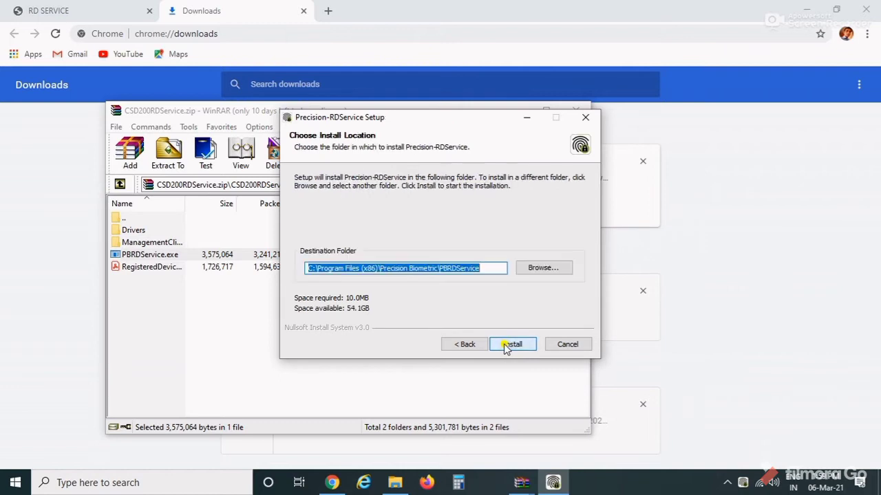
pyautogui.click(506, 347)
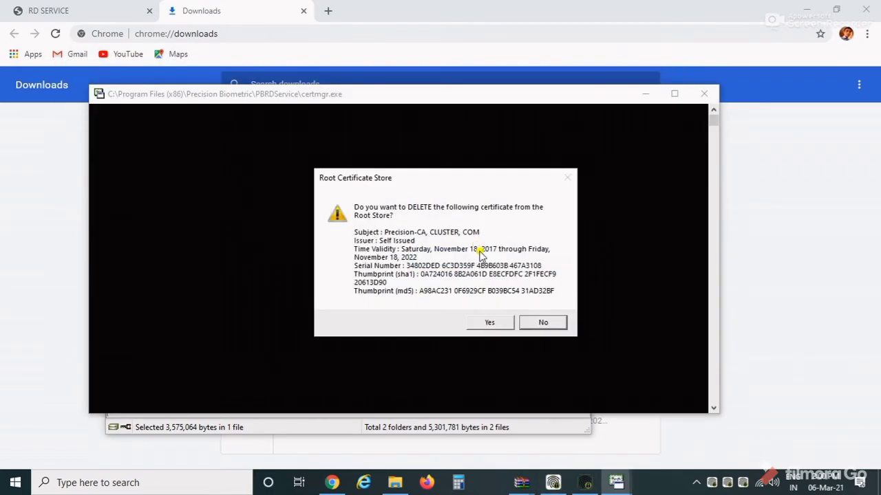
pyautogui.click(490, 324)
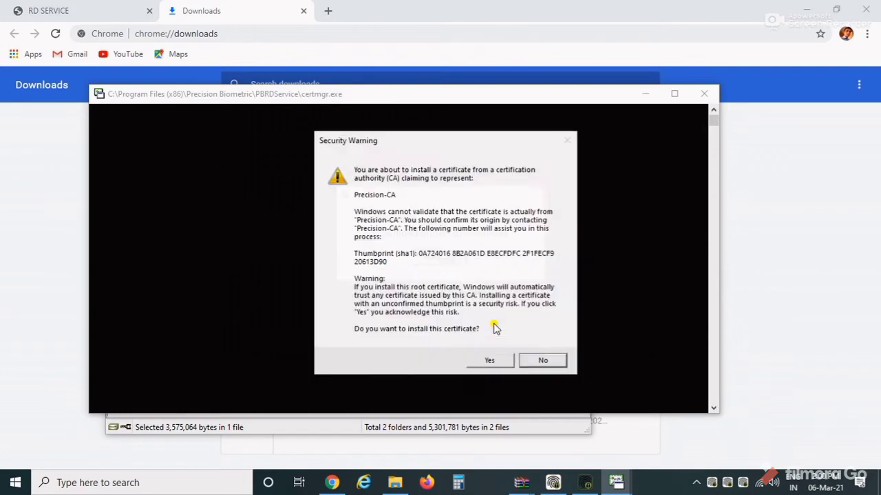
pyautogui.click(491, 360)
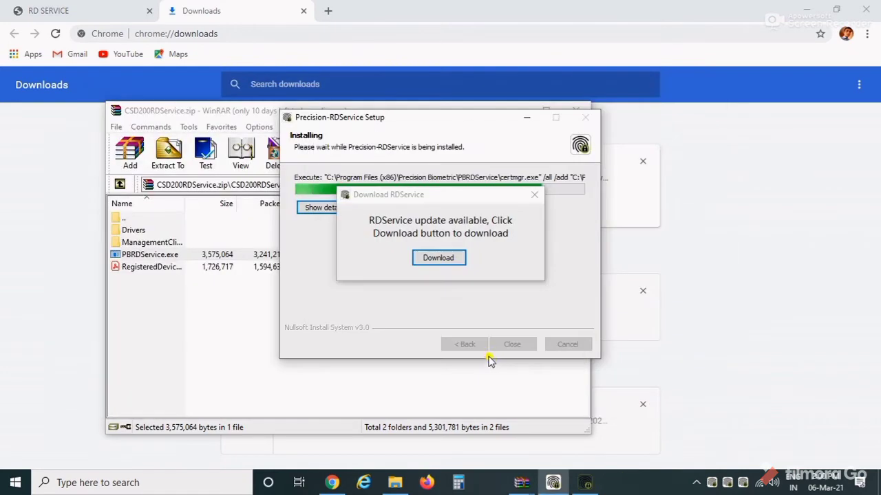
# Save the RDService update to the Desktop again, then close the Precision-RDService setup and minimize the archive and browser windows
pyautogui.click(441, 261)
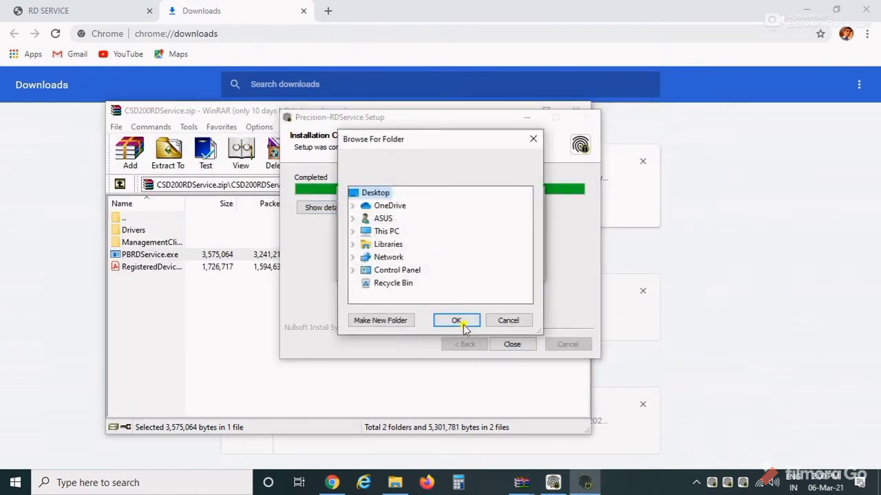
pyautogui.click(458, 321)
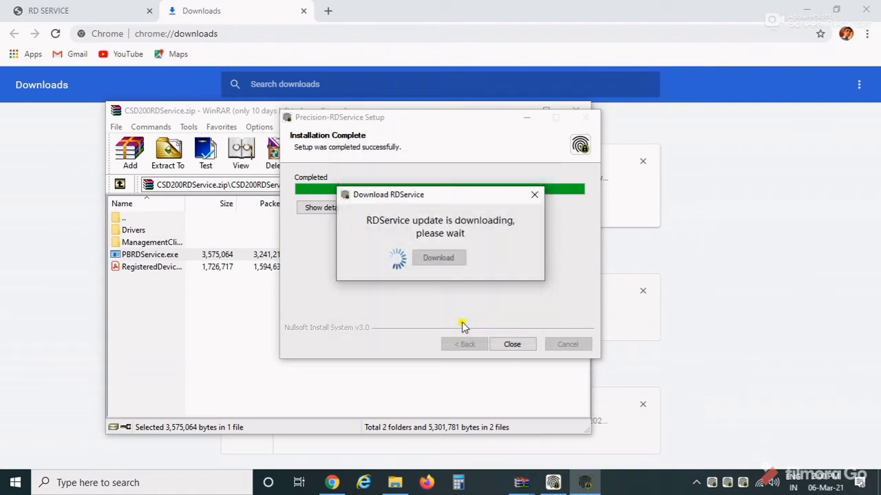
pyautogui.click(513, 344)
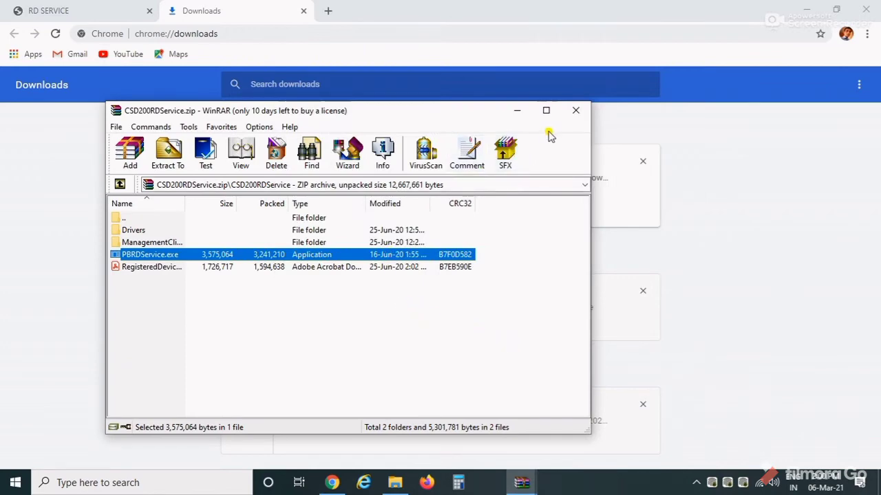
pyautogui.click(525, 113)
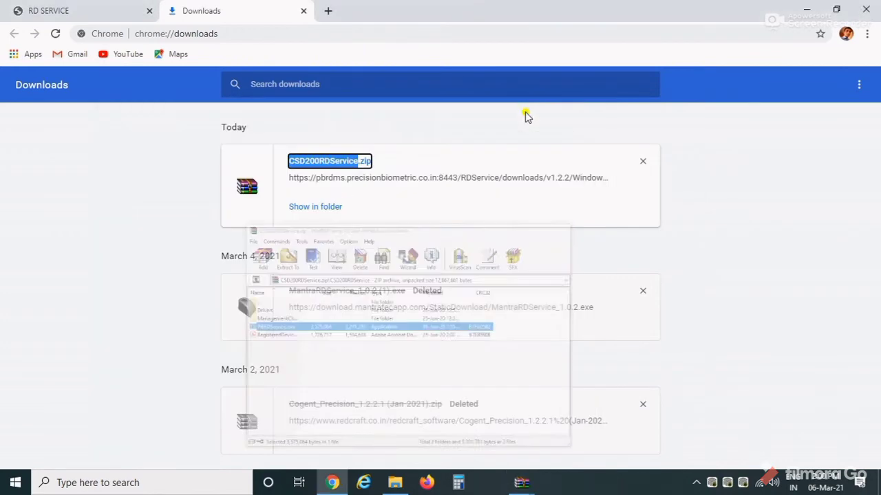
pyautogui.click(806, 9)
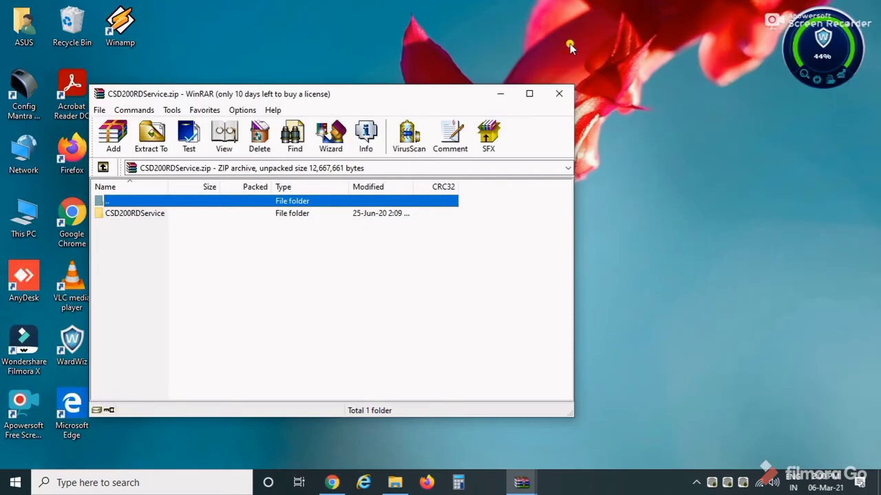
# Minimize the archive window, switch to a maximized Internet Explorer and open the Certificates dialog from its Internet Options
pyautogui.click(500, 93)
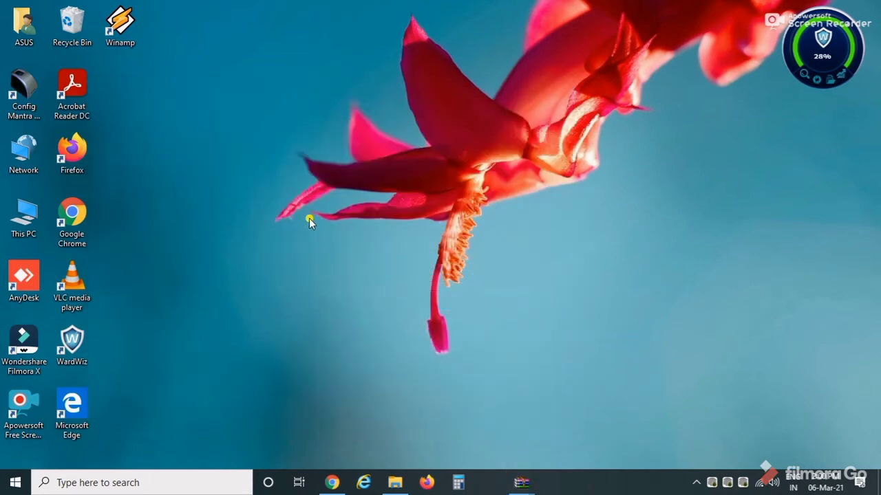
pyautogui.click(364, 483)
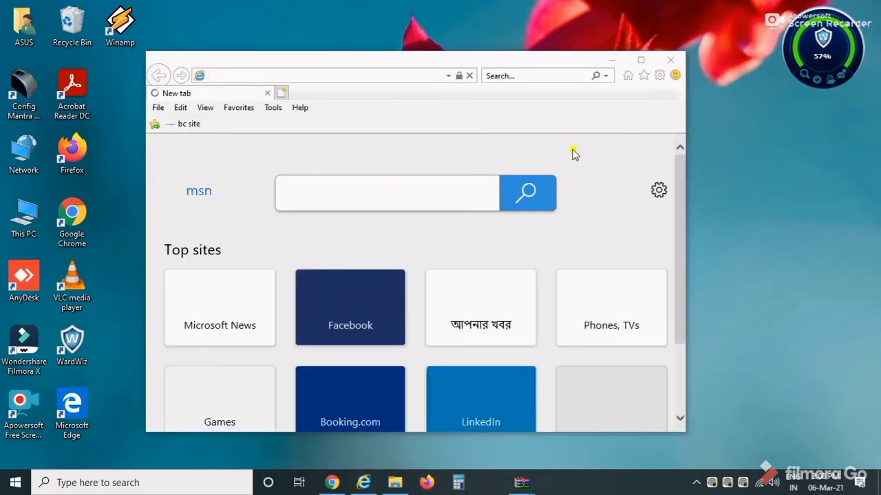
pyautogui.click(640, 60)
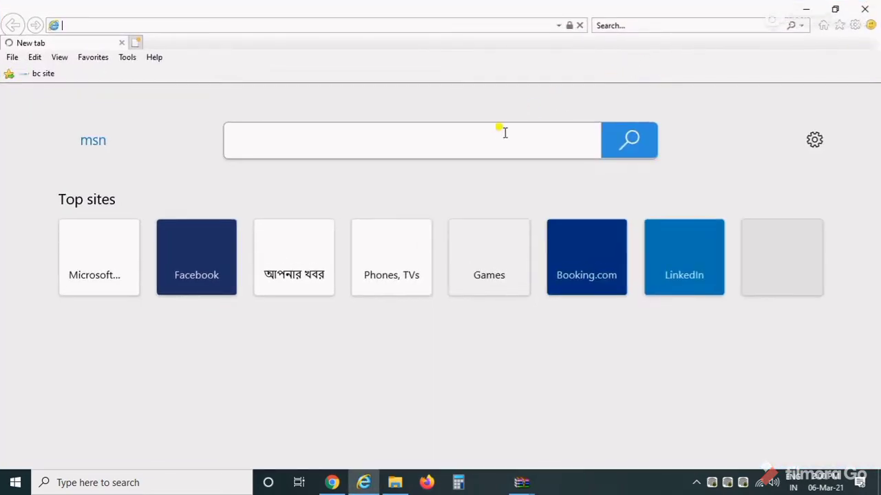
pyautogui.click(854, 31)
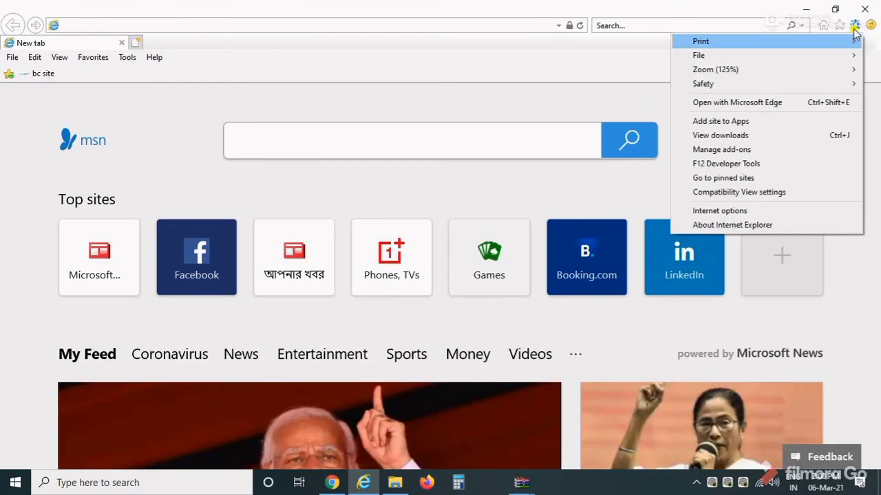
pyautogui.click(740, 211)
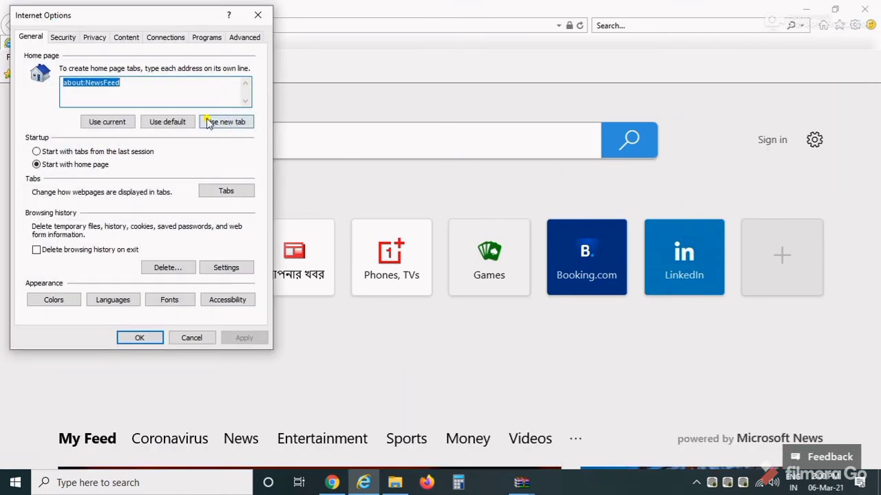
pyautogui.click(133, 42)
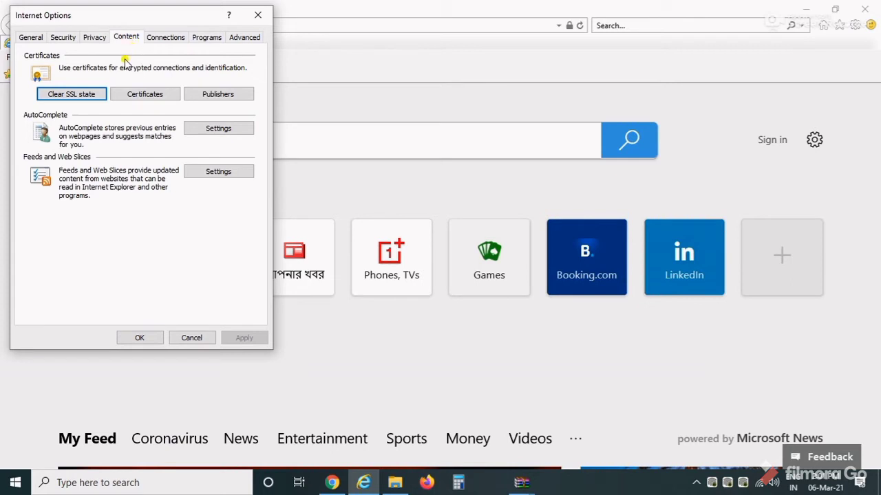
pyautogui.click(145, 101)
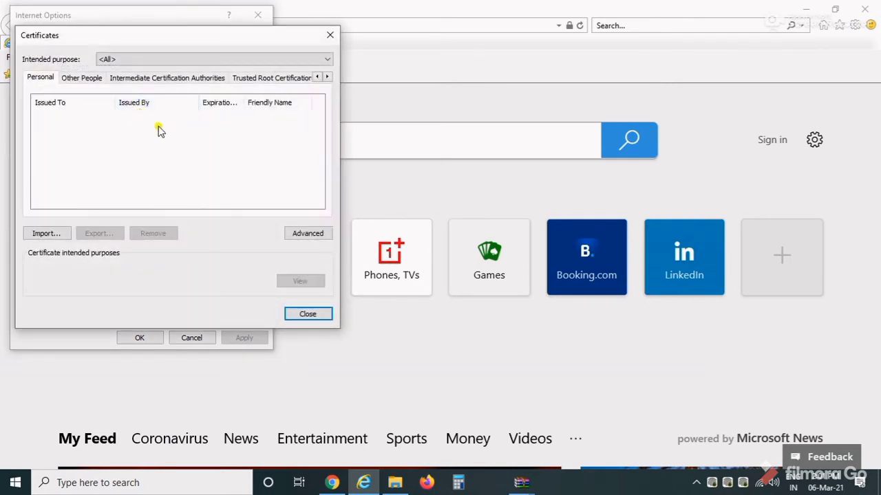
# Start a certificate import and choose the Precision-CA file from C:\Program Files (x86)\Precision Biometric\PBRDService
pyautogui.click(44, 235)
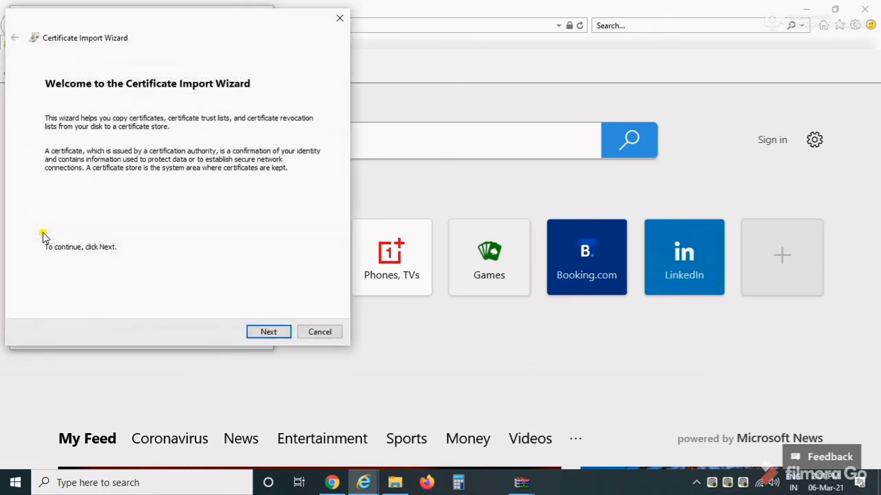
pyautogui.click(268, 332)
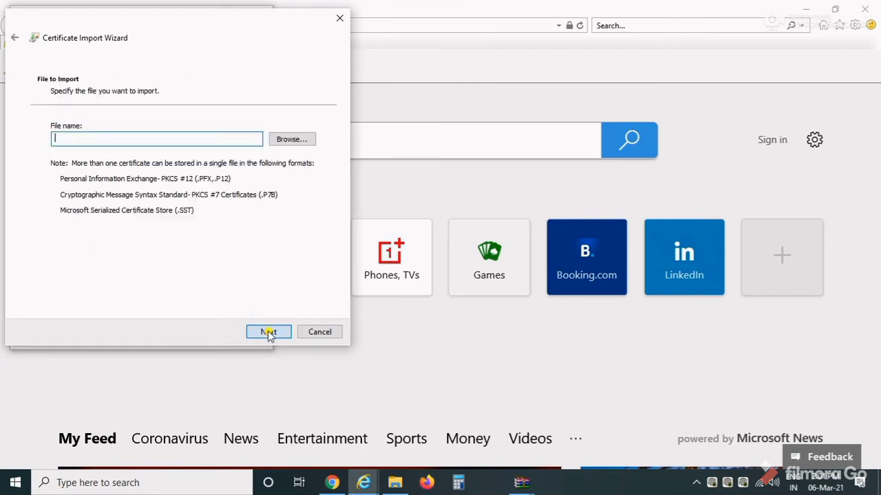
pyautogui.click(292, 140)
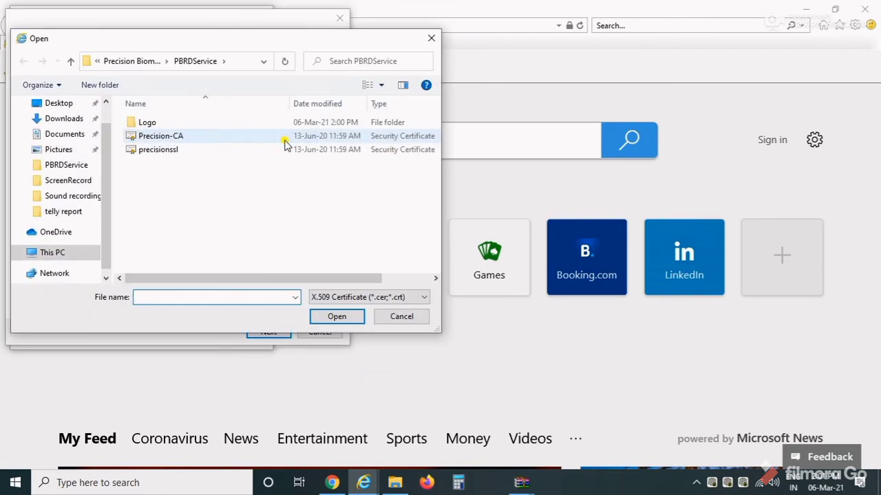
pyautogui.click(71, 61)
pyautogui.click(71, 61)
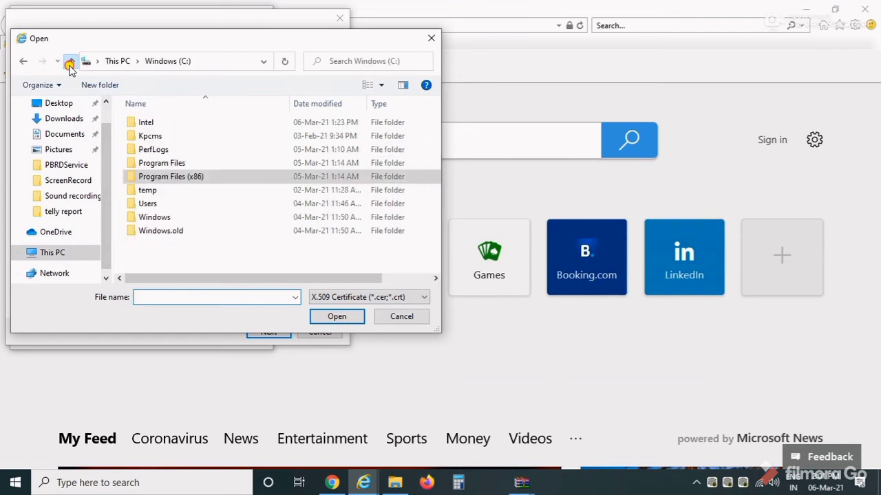
pyautogui.click(70, 62)
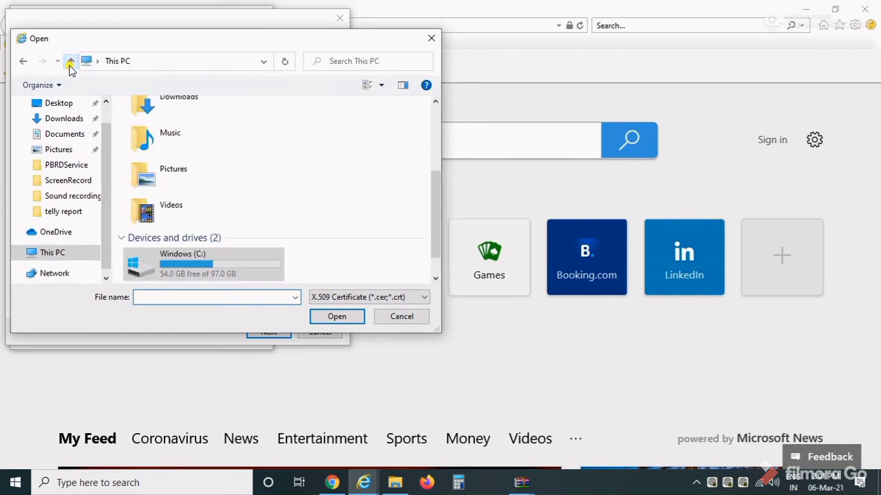
pyautogui.doubleClick(198, 265)
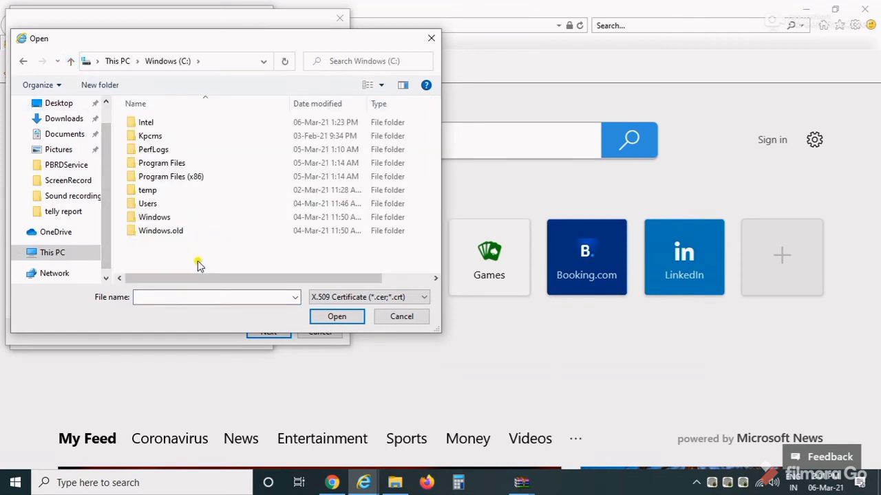
pyautogui.click(214, 177)
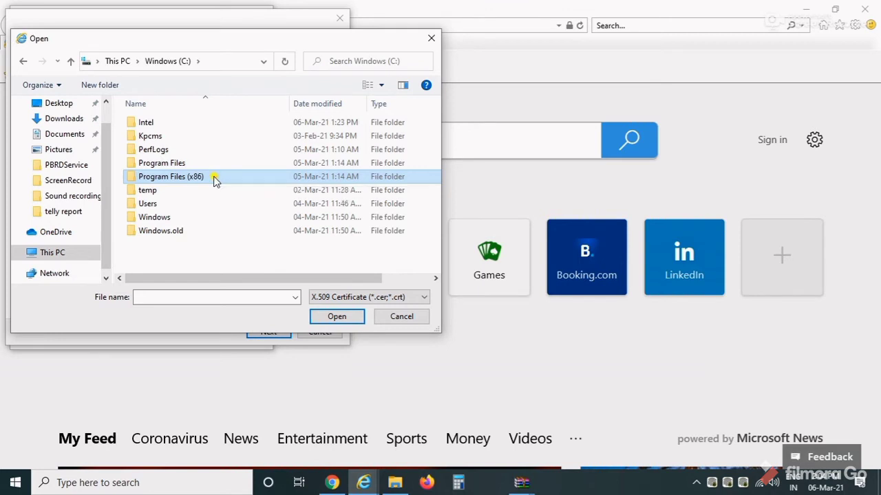
pyautogui.doubleClick(215, 177)
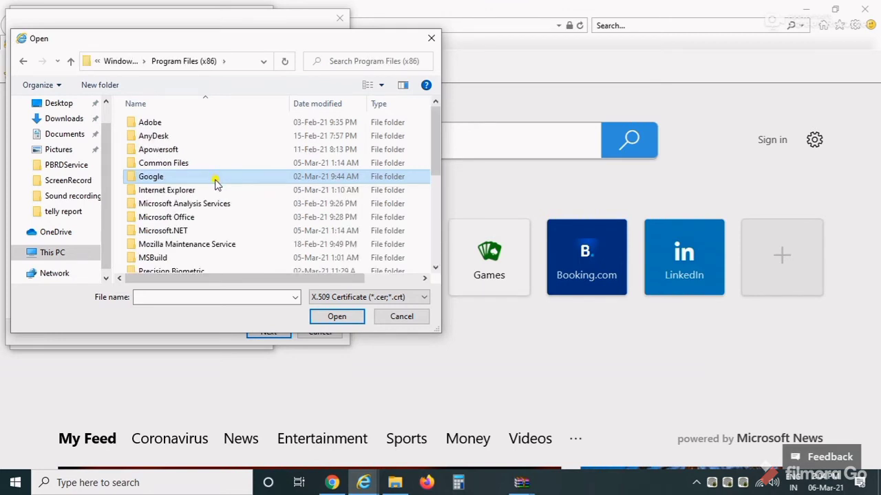
pyautogui.scroll(-4, 215, 180)
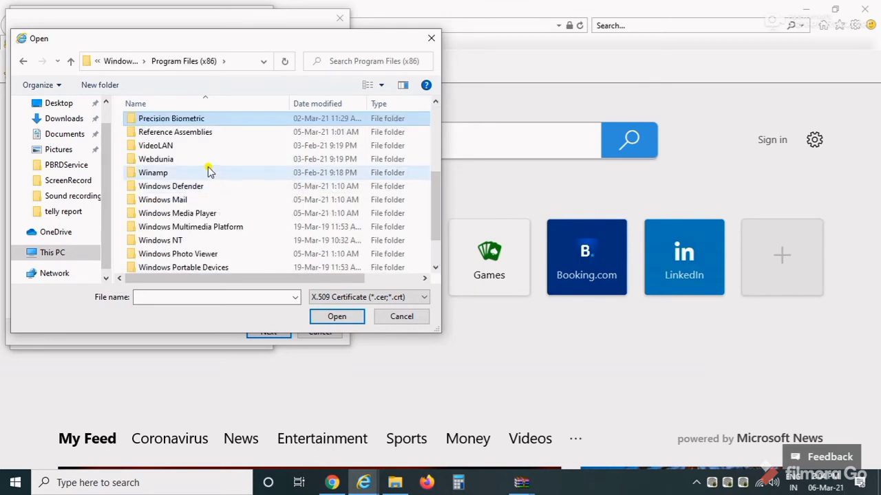
pyautogui.doubleClick(199, 121)
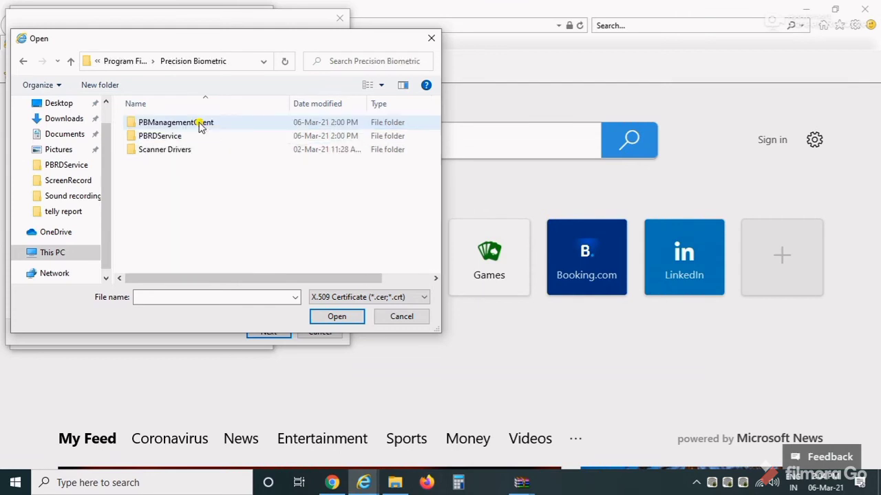
pyautogui.doubleClick(159, 135)
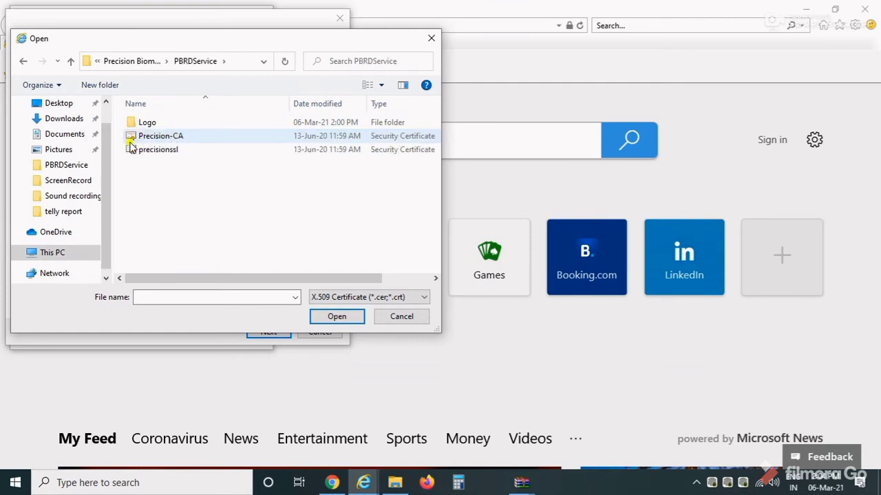
pyautogui.doubleClick(183, 137)
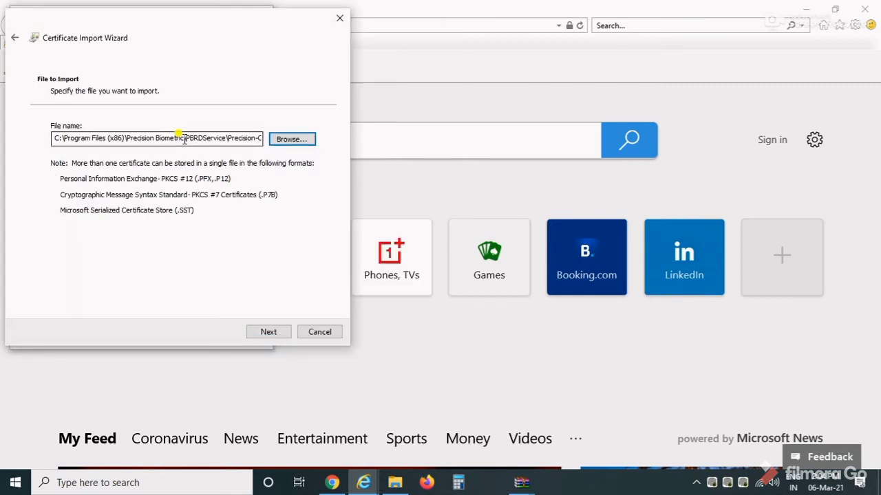
# Complete the Precision-CA import with the certificate store selected automatically based on the certificate type
pyautogui.click(275, 333)
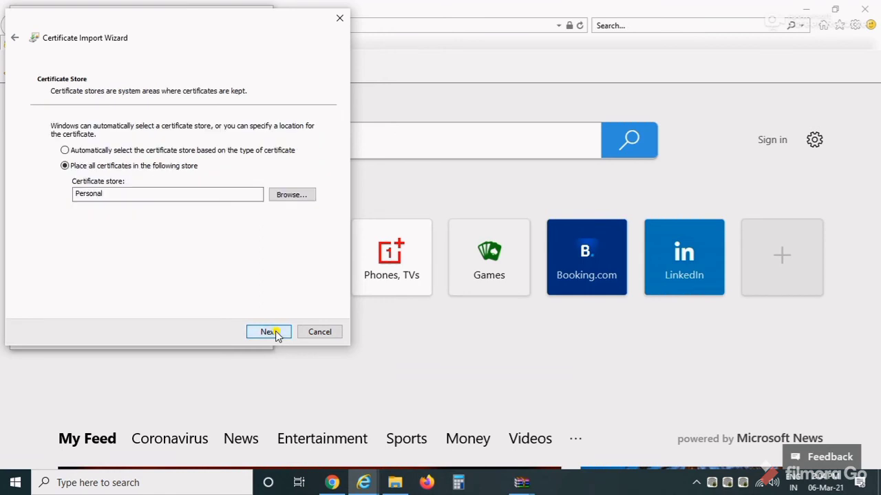
pyautogui.click(65, 152)
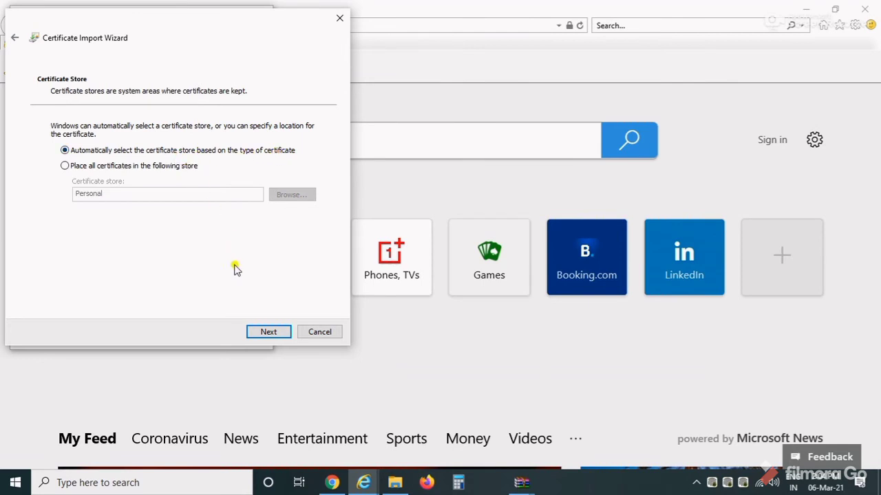
pyautogui.click(278, 331)
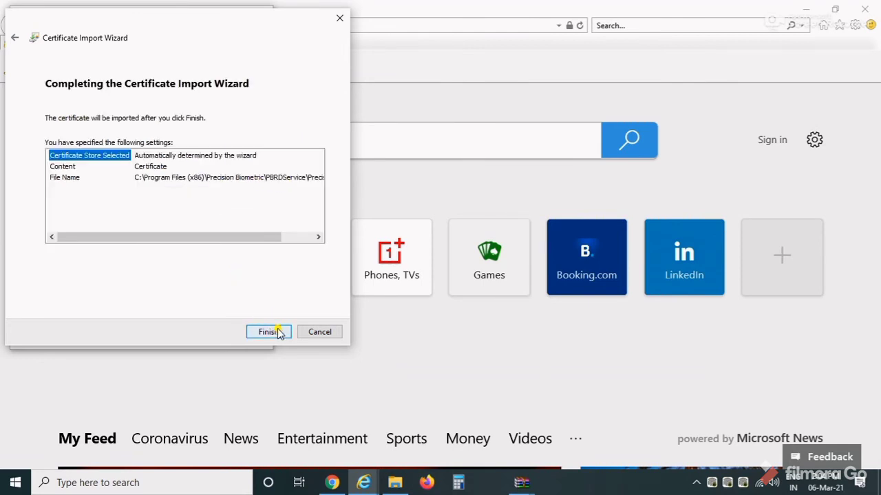
pyautogui.click(267, 333)
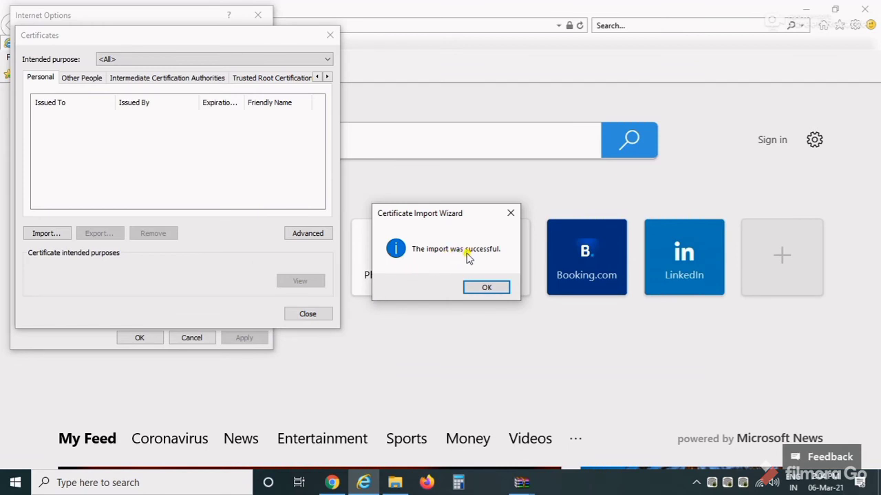
pyautogui.click(485, 289)
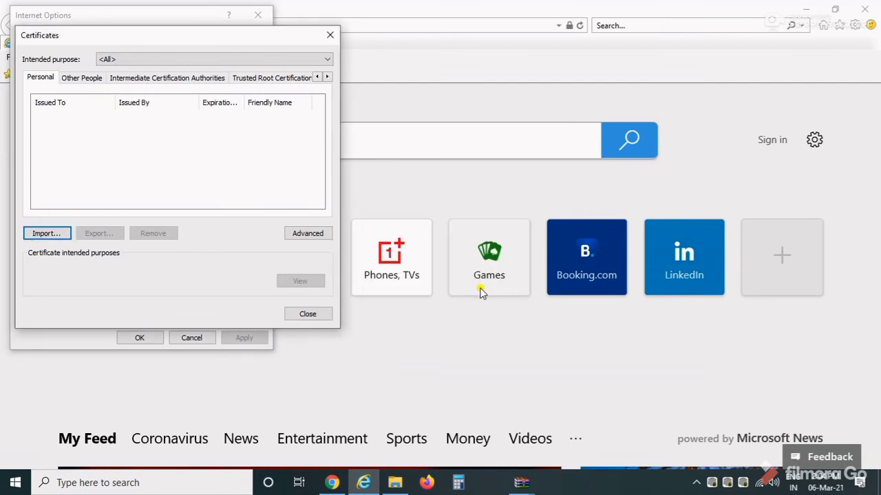
# Import the precisionssl certificate from the PBRDService folder, with the certificate store selected automatically based on its type
pyautogui.click(50, 234)
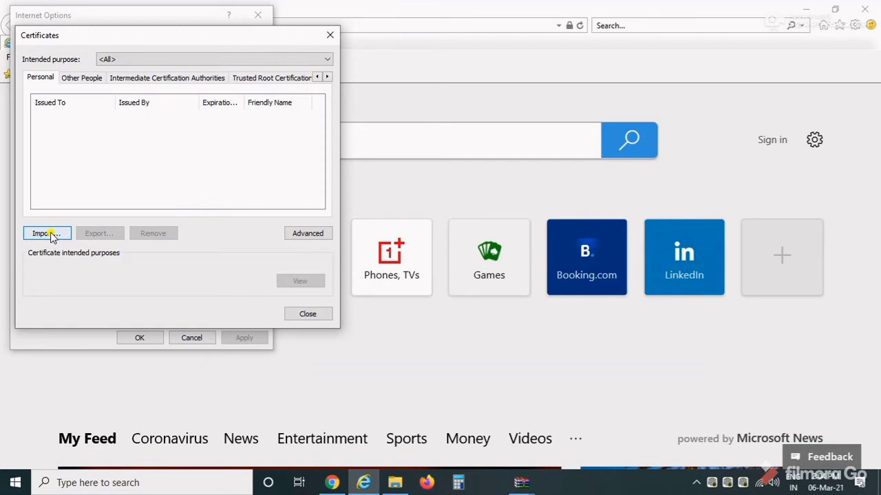
pyautogui.click(267, 332)
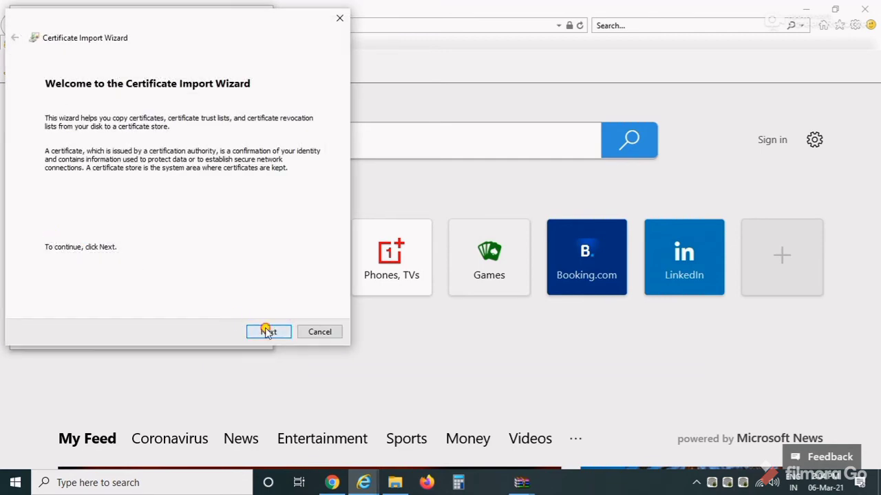
pyautogui.click(291, 139)
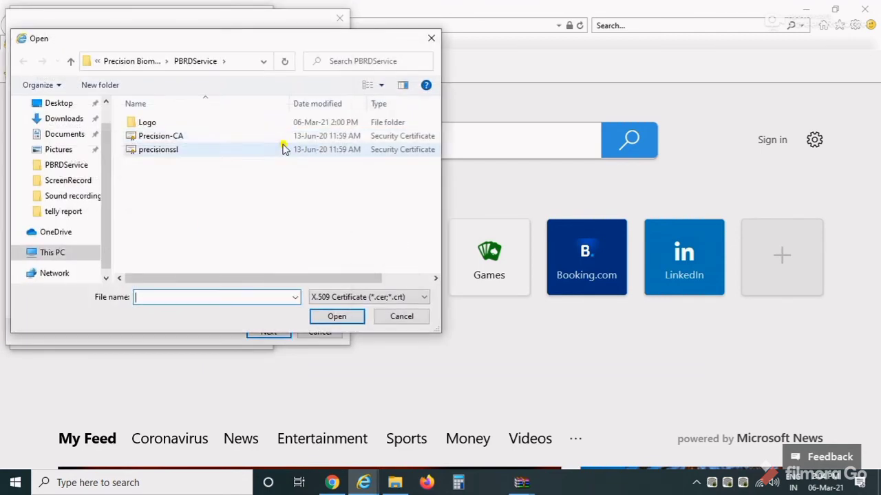
pyautogui.doubleClick(196, 151)
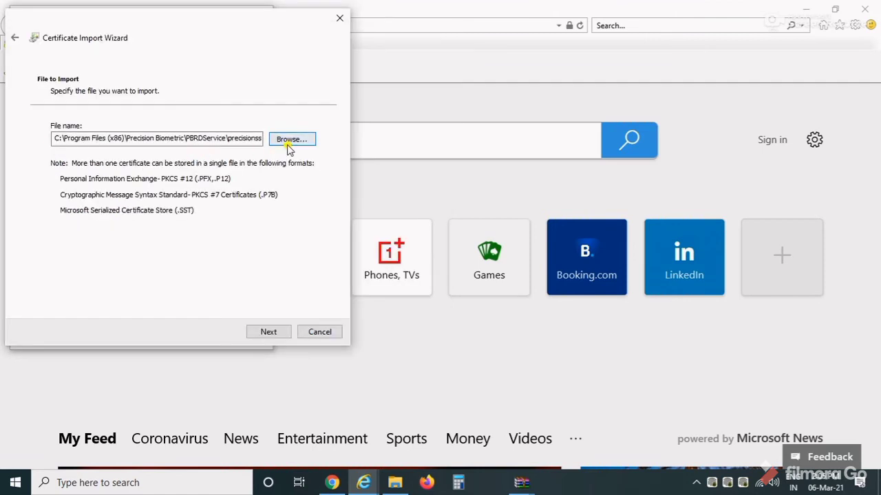
pyautogui.click(270, 332)
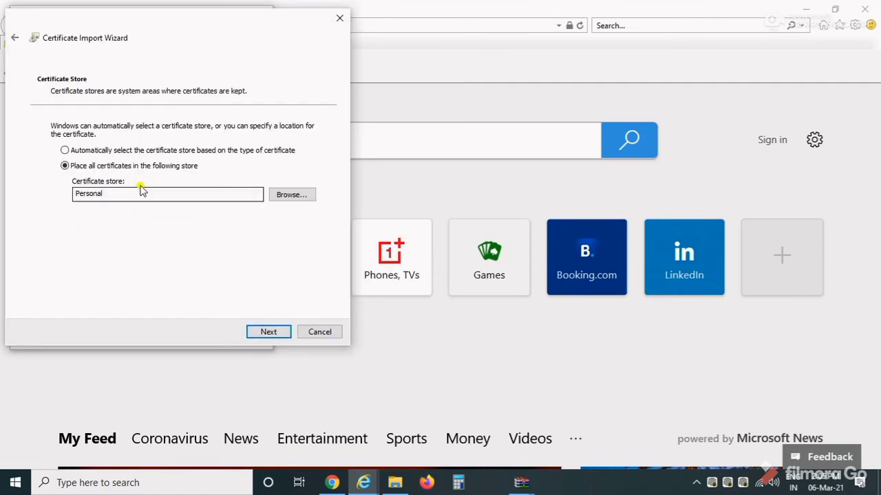
pyautogui.click(63, 150)
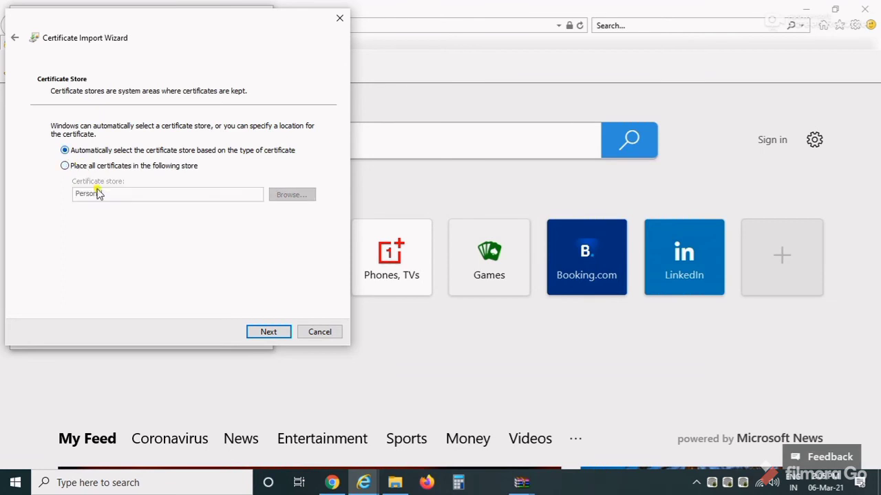
pyautogui.click(260, 332)
pyautogui.click(261, 331)
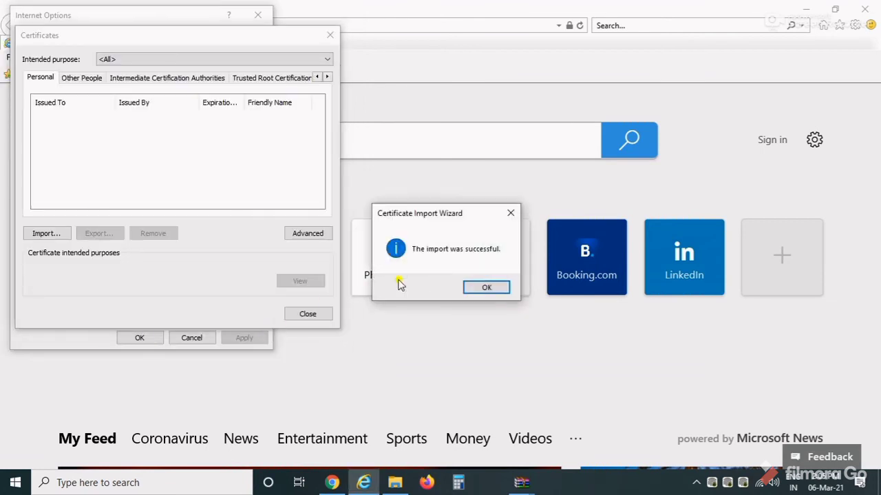
pyautogui.click(483, 288)
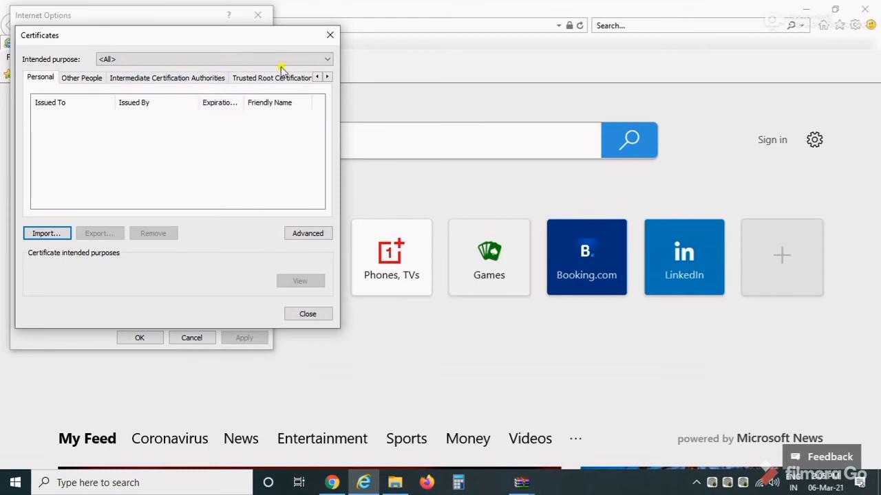
# Close the Certificates and Internet Options dialogs and minimize the browser window
pyautogui.click(329, 38)
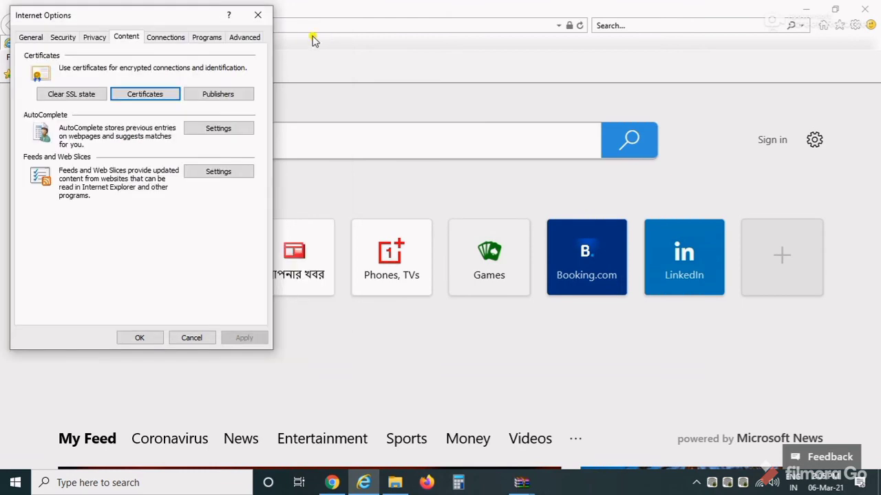
pyautogui.click(258, 15)
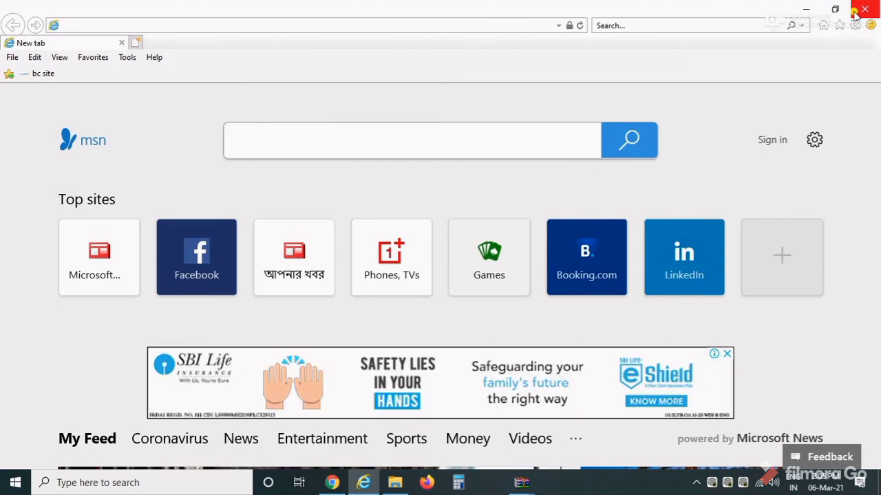
pyautogui.click(806, 9)
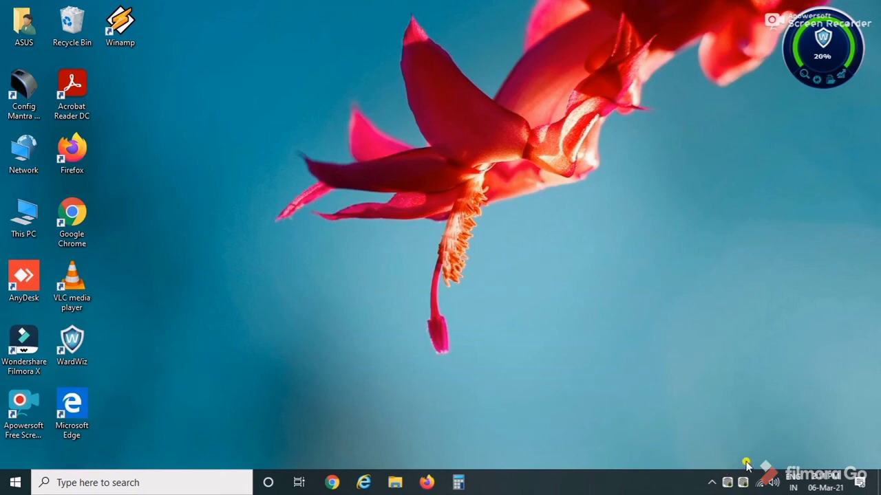
# Switch to Internet Explorer, open the bc site favorite and log in to the bank kiosk with the agent's user ID and account password
pyautogui.click(361, 482)
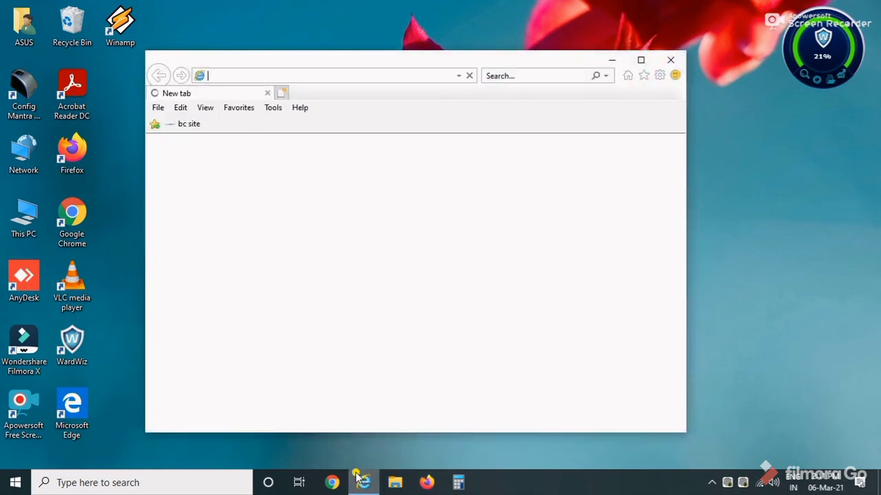
pyautogui.click(189, 126)
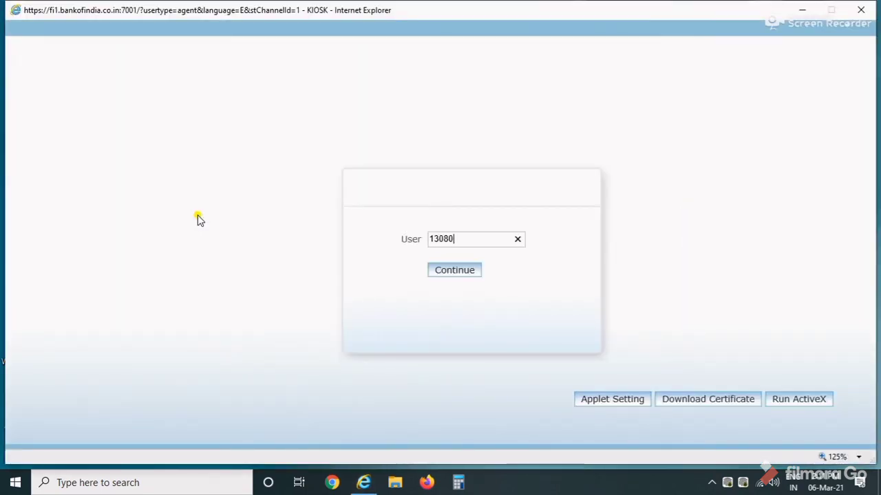
pyautogui.click(460, 271)
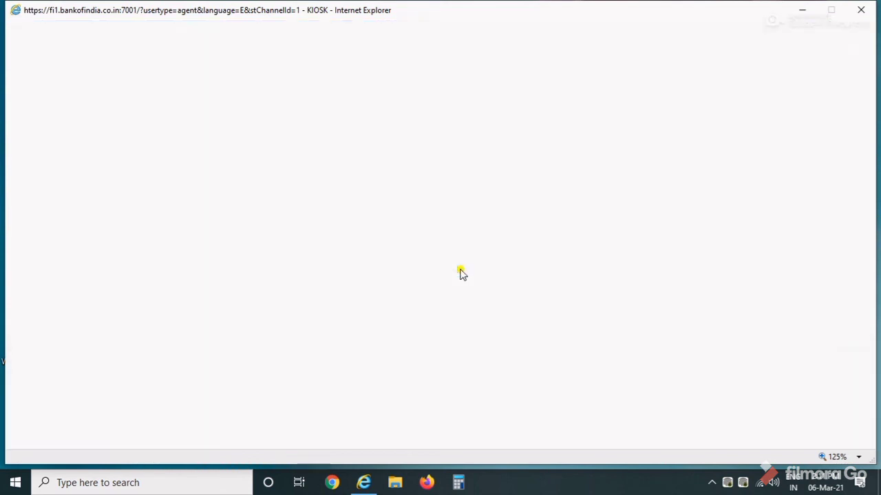
pyautogui.write('••')
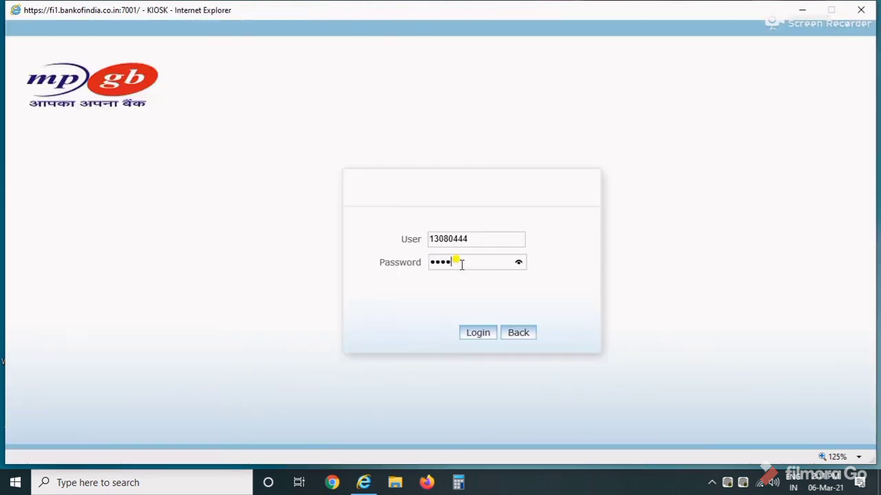
pyautogui.click(471, 335)
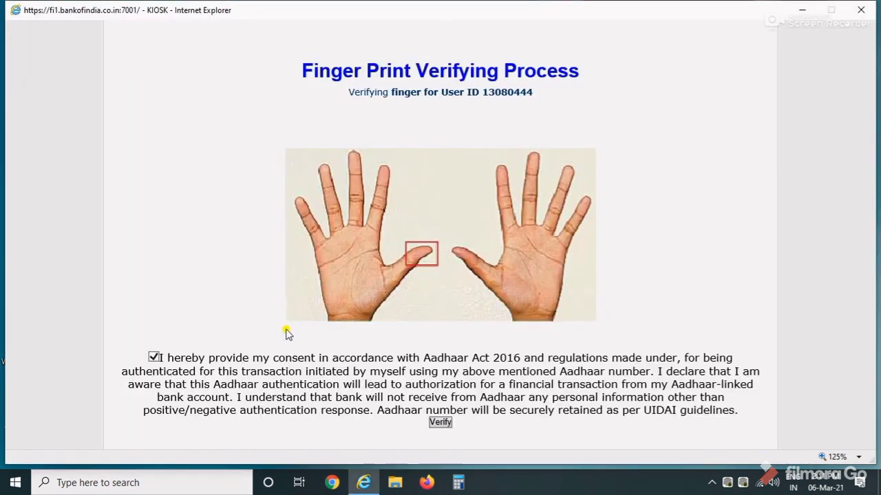
# Verify the agent's fingerprint with the Aadhaar consent given, and open the Customer Query page for passbook issue
pyautogui.click(439, 423)
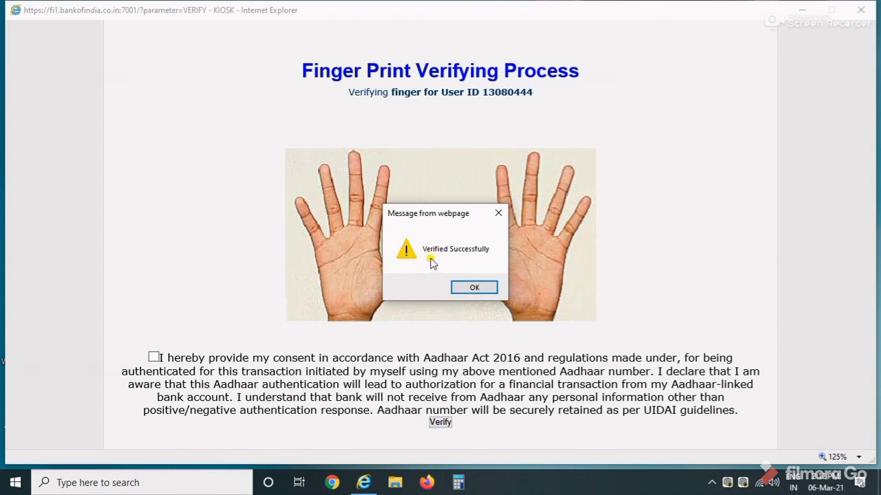
pyautogui.click(482, 288)
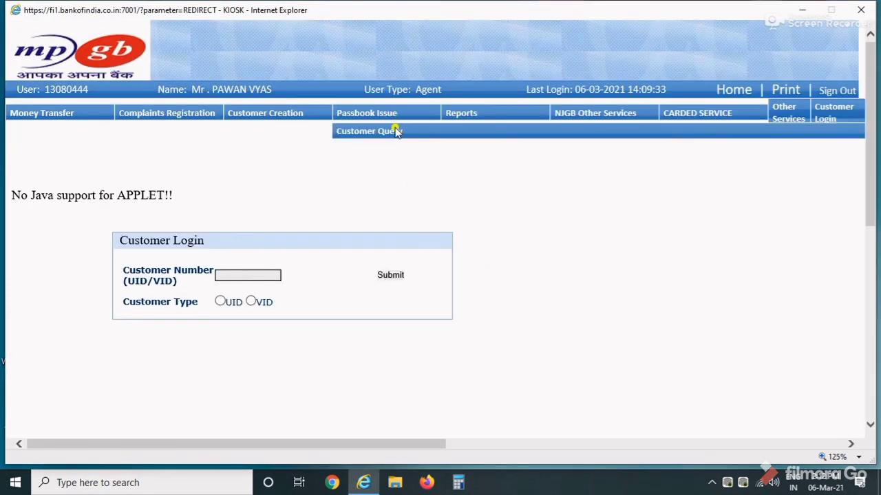
pyautogui.click(396, 131)
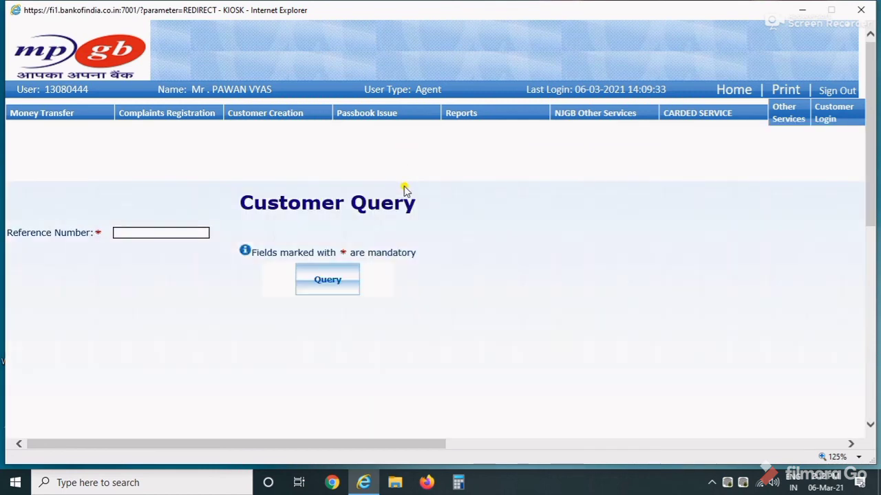